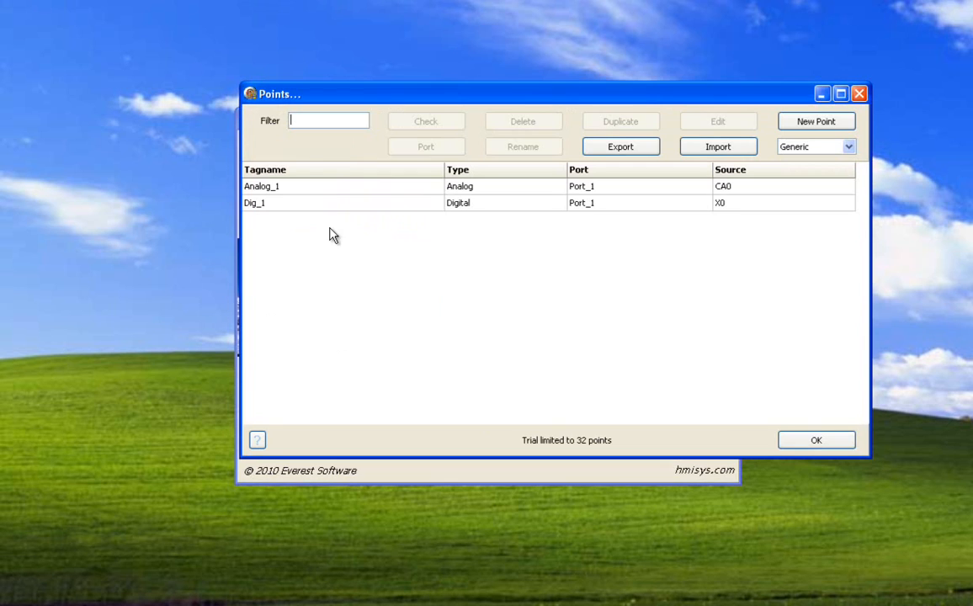
Close the points list and add the Process Variable Analog item of Analog_1 to the data logger configuration.
{"action": "left_click", "coordinate": [333, 190]}
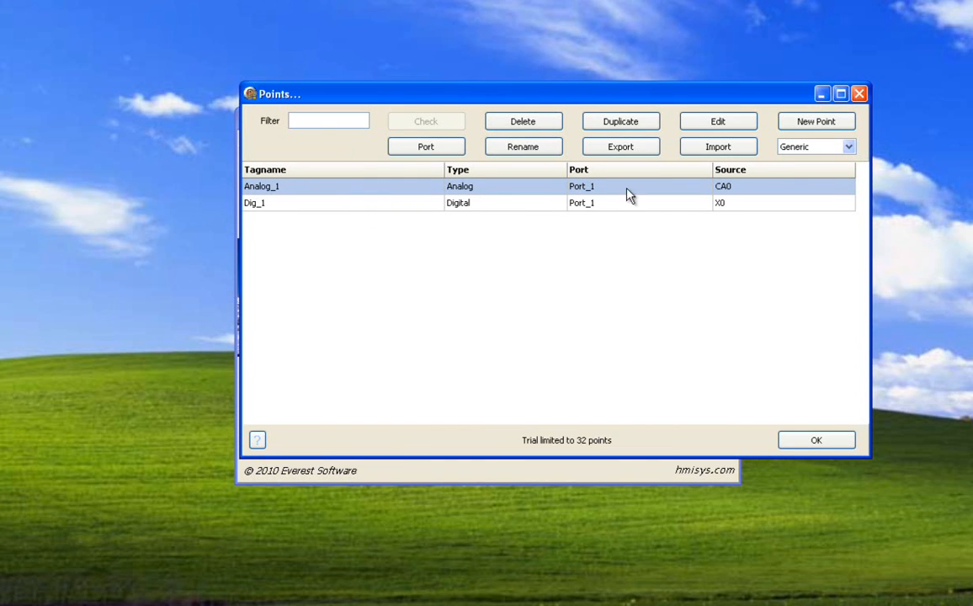
{"action": "left_click", "coordinate": [793, 441]}
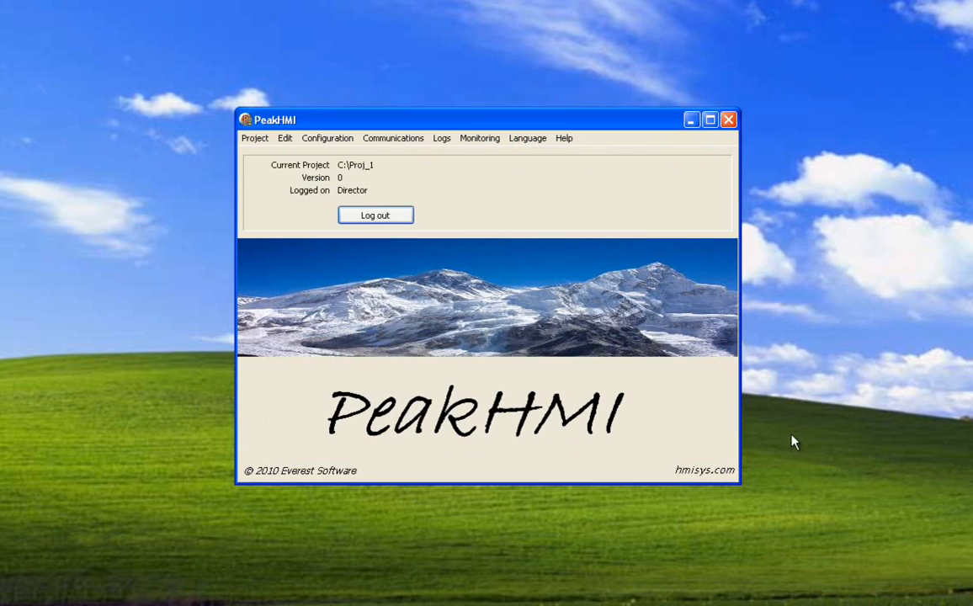
{"action": "left_click", "coordinate": [327, 144]}
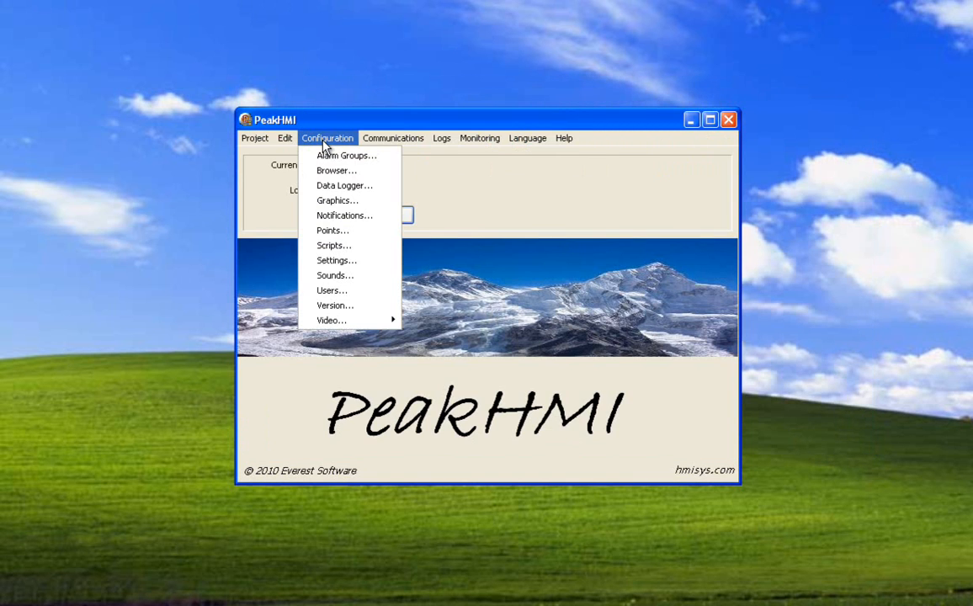
{"action": "left_click", "coordinate": [338, 192]}
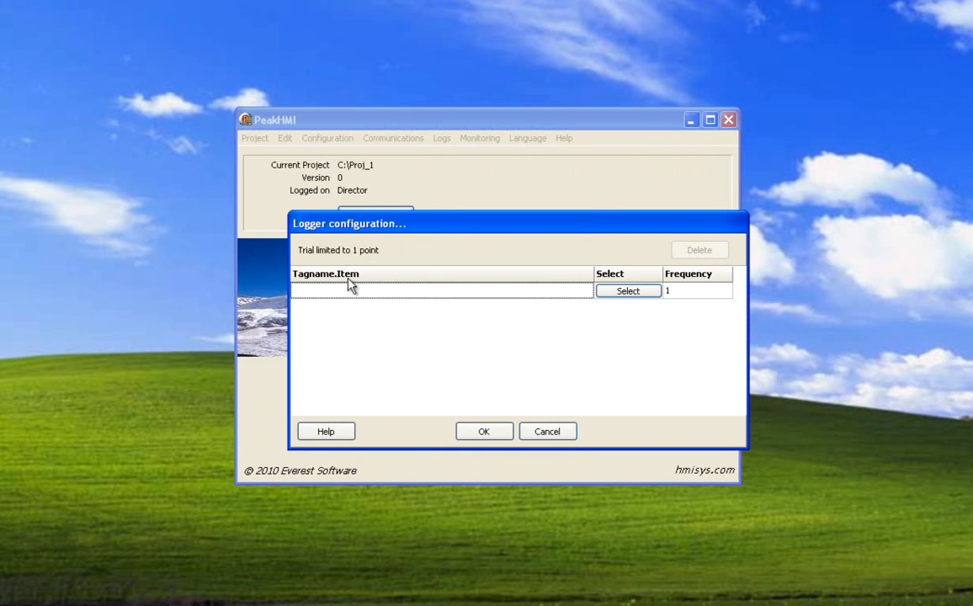
{"action": "left_click", "coordinate": [613, 293]}
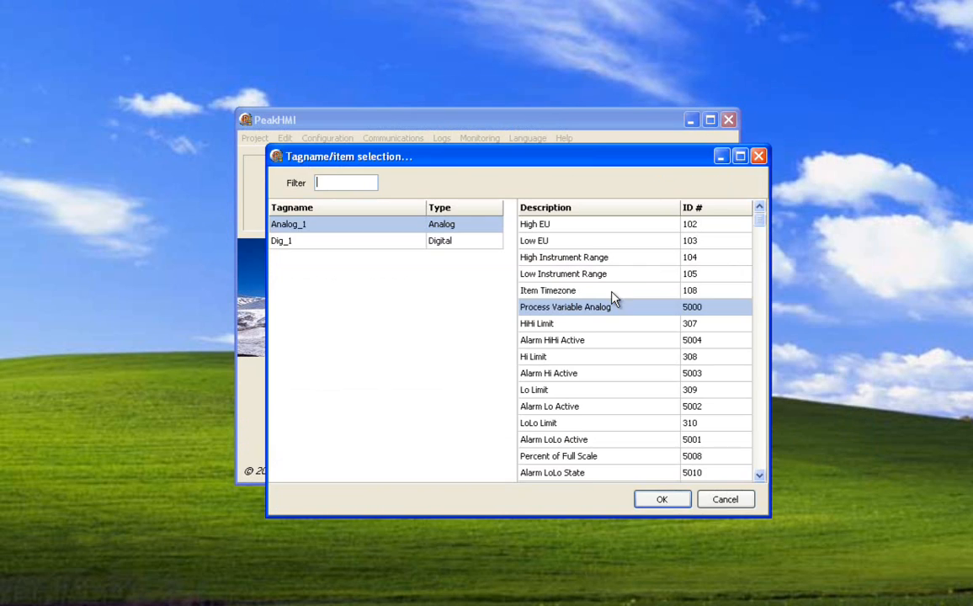
{"action": "left_click", "coordinate": [359, 241]}
{"action": "left_click", "coordinate": [355, 227]}
{"action": "left_click", "coordinate": [662, 500]}
{"action": "left_click", "coordinate": [676, 292]}
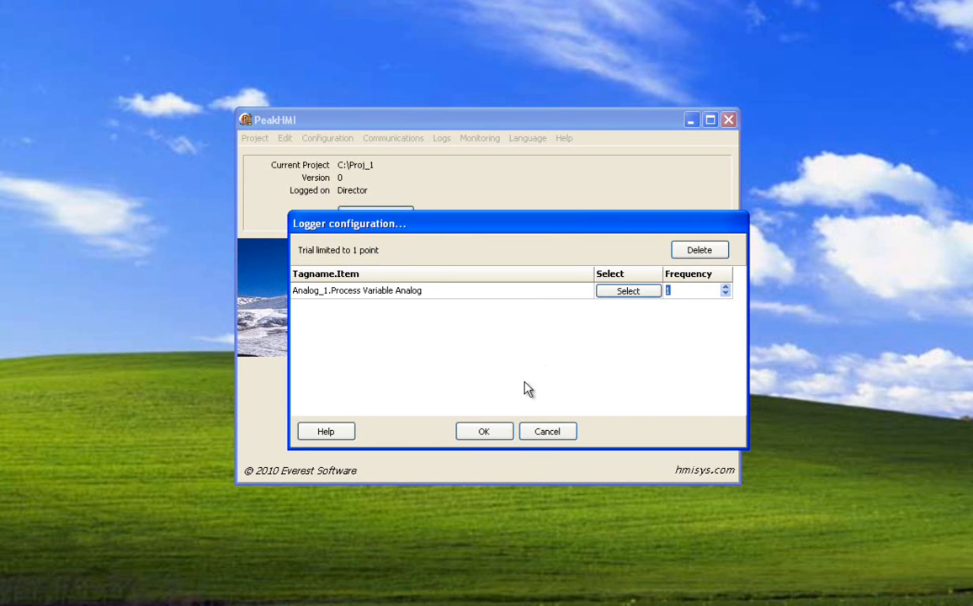
{"action": "left_click", "coordinate": [487, 432]}
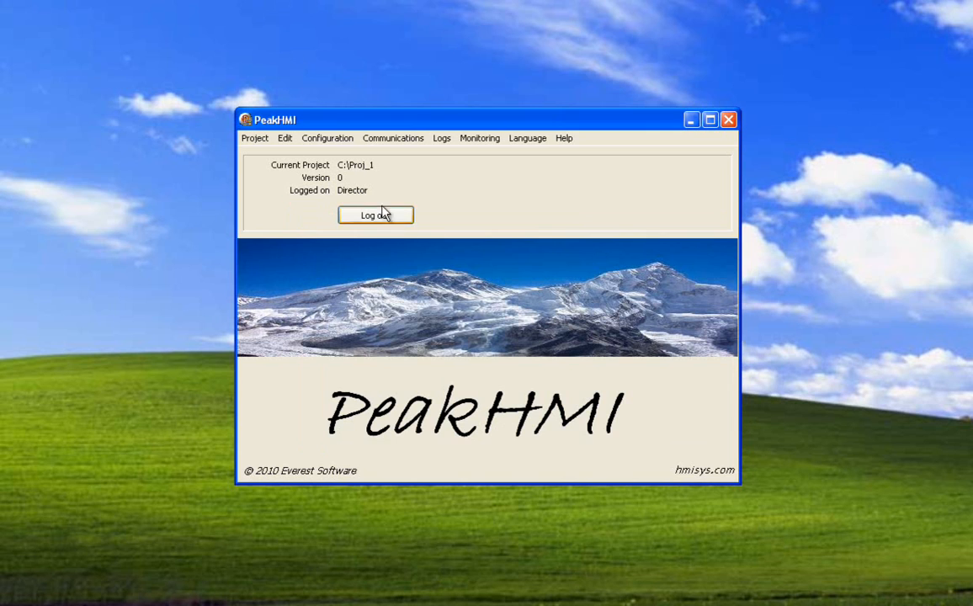
Open the Main graphics screen for editing.
{"action": "left_click", "coordinate": [328, 139]}
{"action": "left_click", "coordinate": [332, 200]}
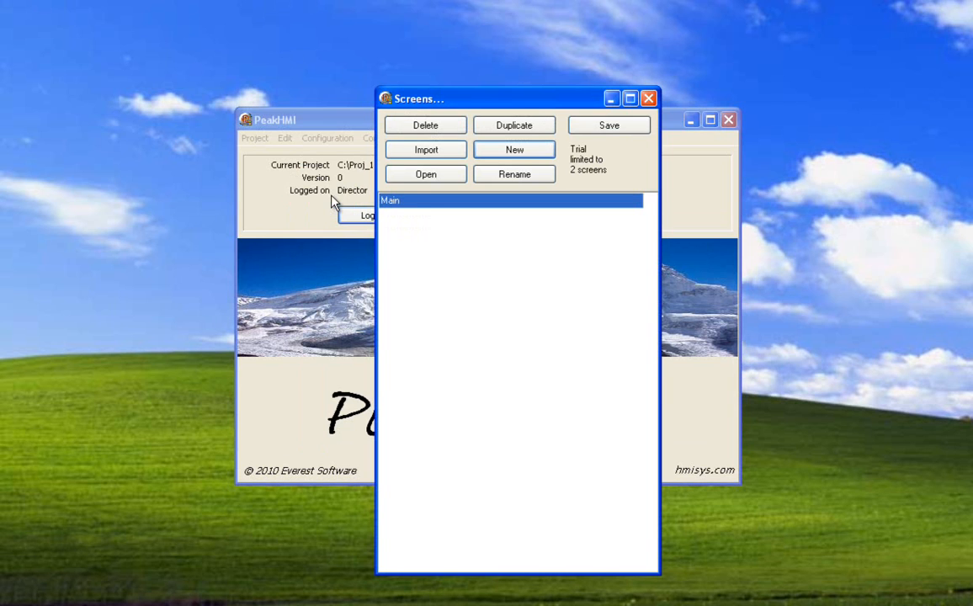
{"action": "double_click", "coordinate": [484, 204]}
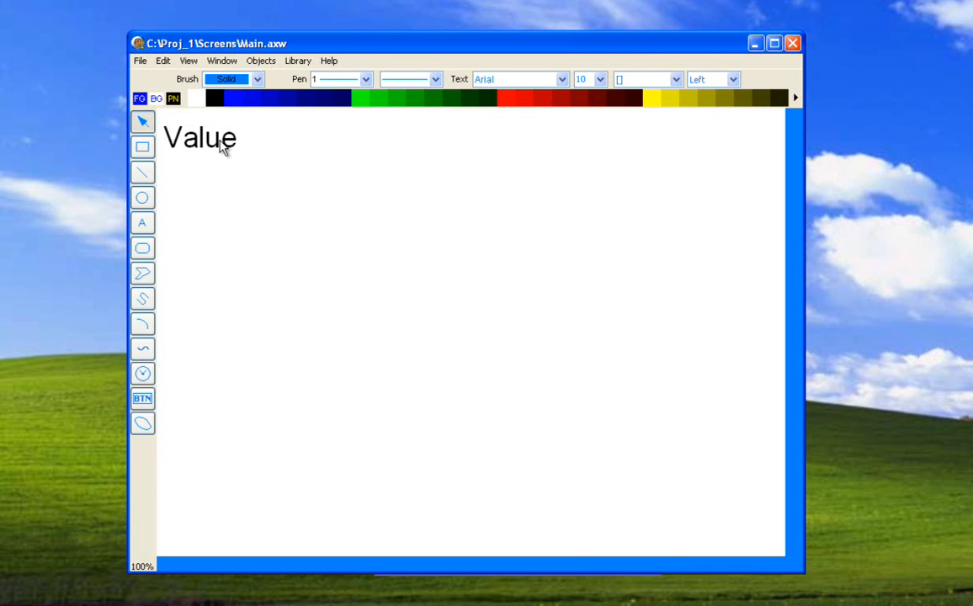
Review the source point and settings of the Value text's text reading animation.
{"action": "left_click", "coordinate": [220, 148]}
{"action": "double_click", "coordinate": [220, 148]}
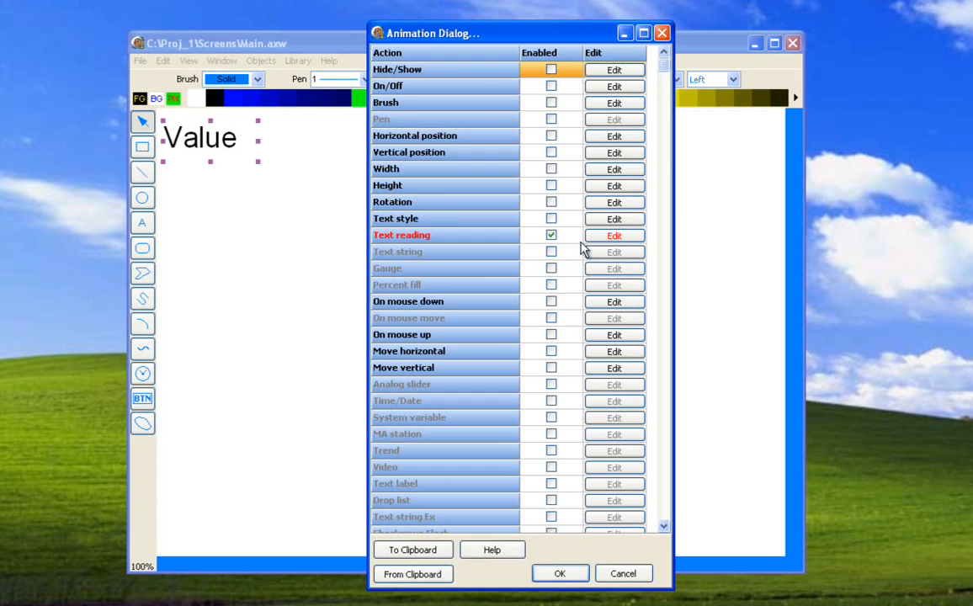
{"action": "left_click", "coordinate": [602, 238]}
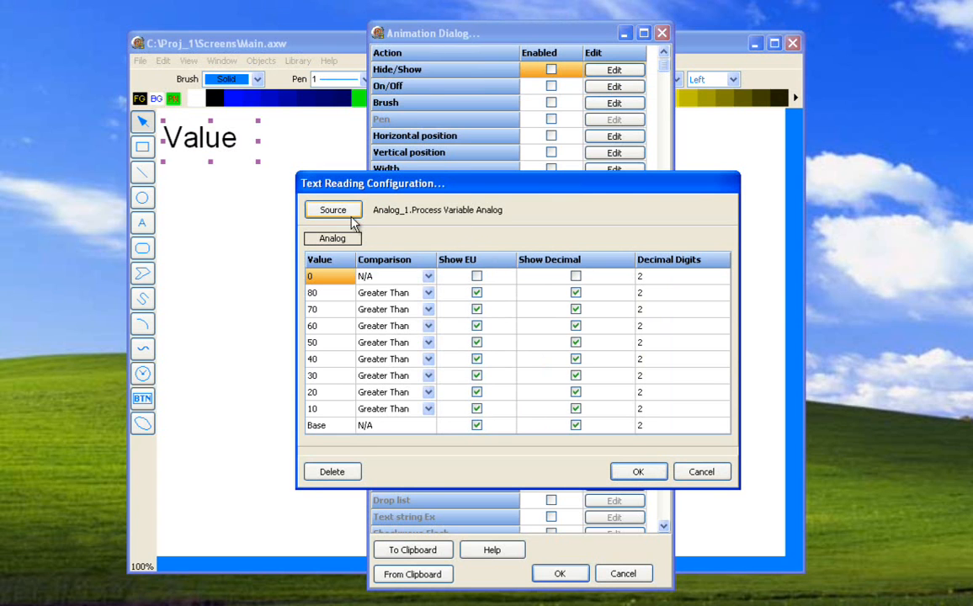
{"action": "left_click", "coordinate": [620, 471]}
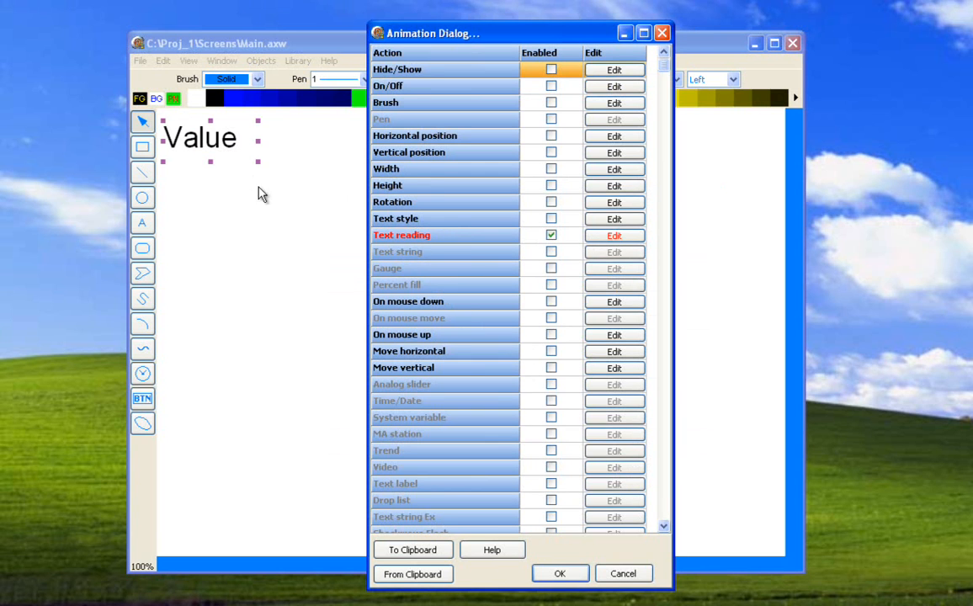
{"action": "left_click", "coordinate": [560, 574]}
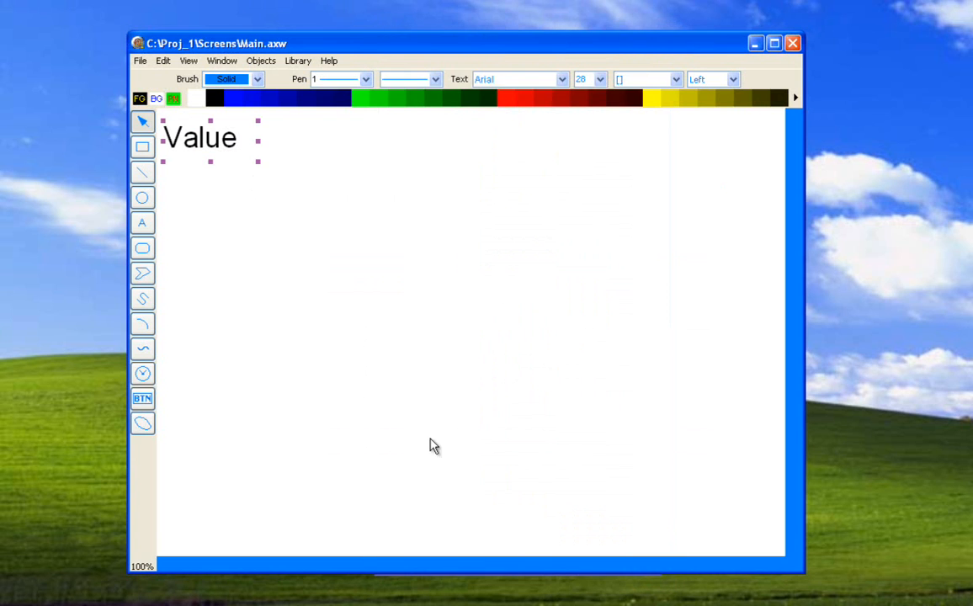
Insert a Trend gauge beneath the Value text and enlarge it to fill most of the remaining screen area.
{"action": "left_click", "coordinate": [233, 210]}
{"action": "left_click", "coordinate": [144, 376]}
{"action": "left_click", "coordinate": [189, 199]}
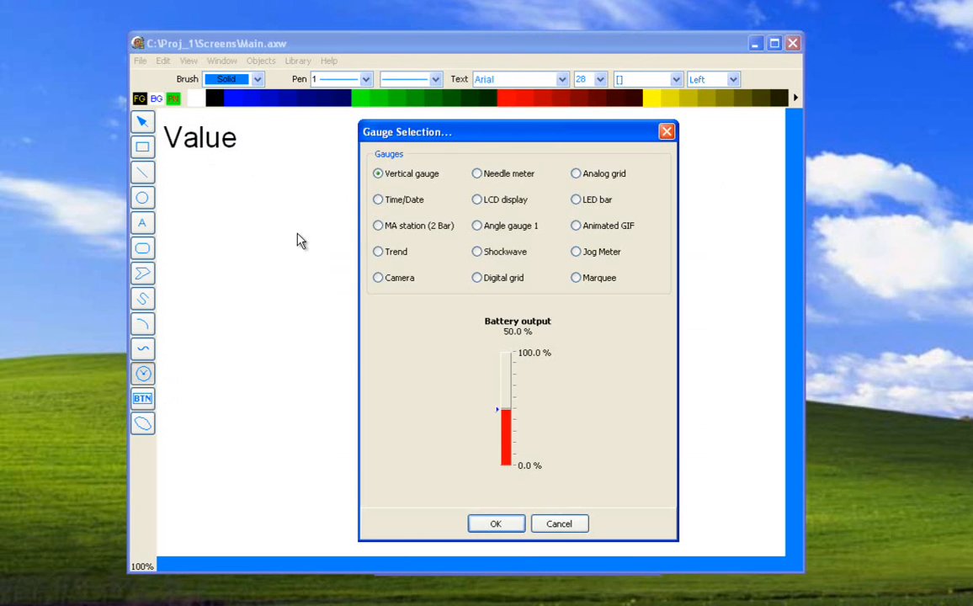
{"action": "left_click", "coordinate": [398, 254]}
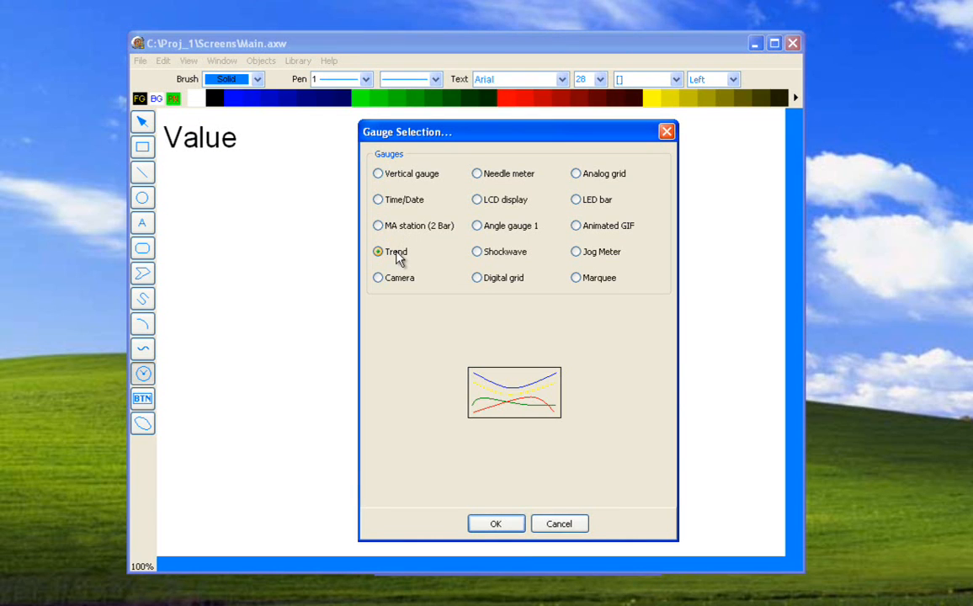
{"action": "left_click", "coordinate": [496, 525]}
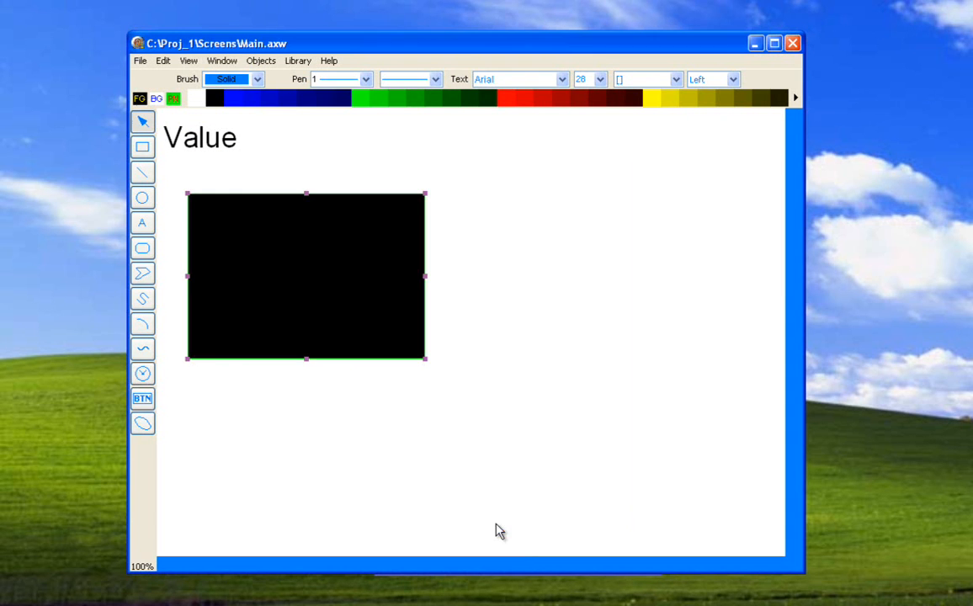
{"action": "left_click_drag", "start_coordinate": [337, 330], "coordinate": [318, 300]}
{"action": "left_click_drag", "start_coordinate": [407, 339], "coordinate": [774, 536]}
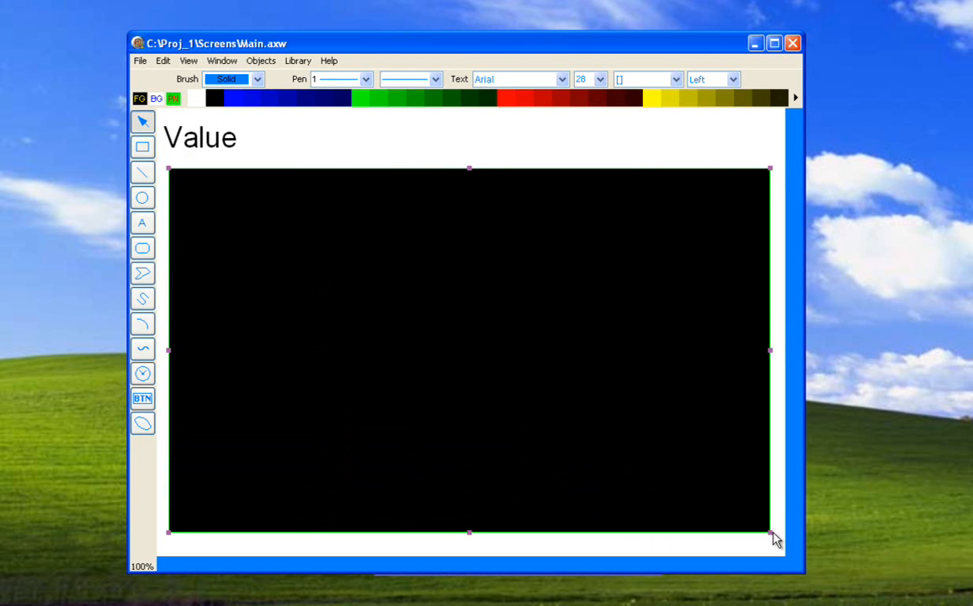
Enable the Trend animation on the gauge and assign Analog_1.Process Variable Analog to pen 1.
{"action": "double_click", "coordinate": [411, 275]}
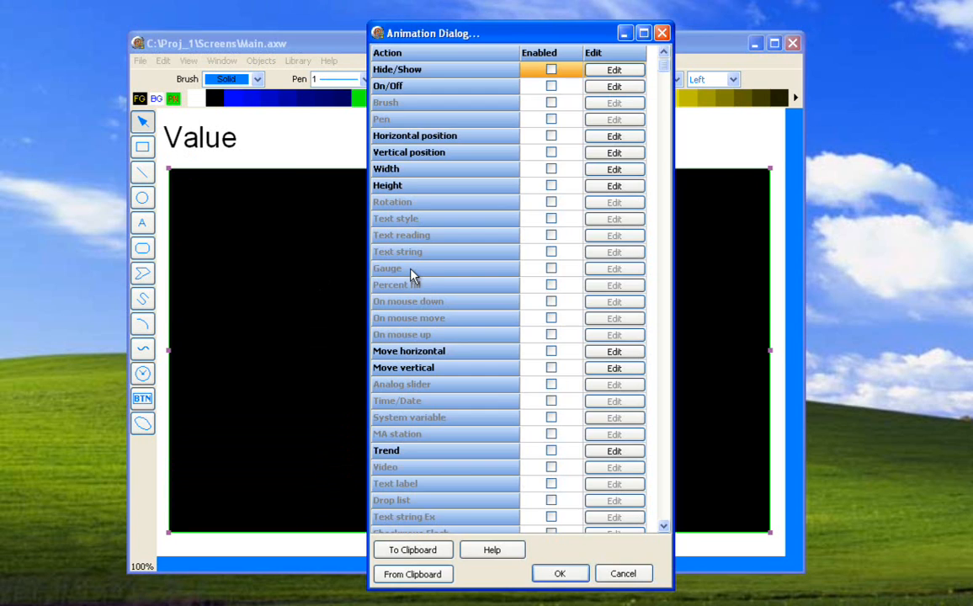
{"action": "left_click", "coordinate": [552, 453]}
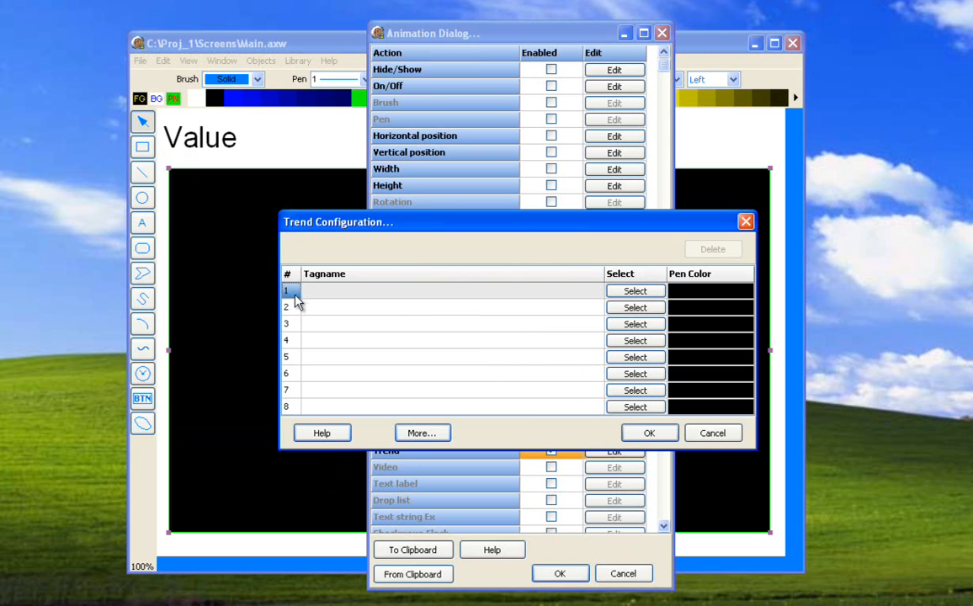
{"action": "left_click", "coordinate": [633, 293]}
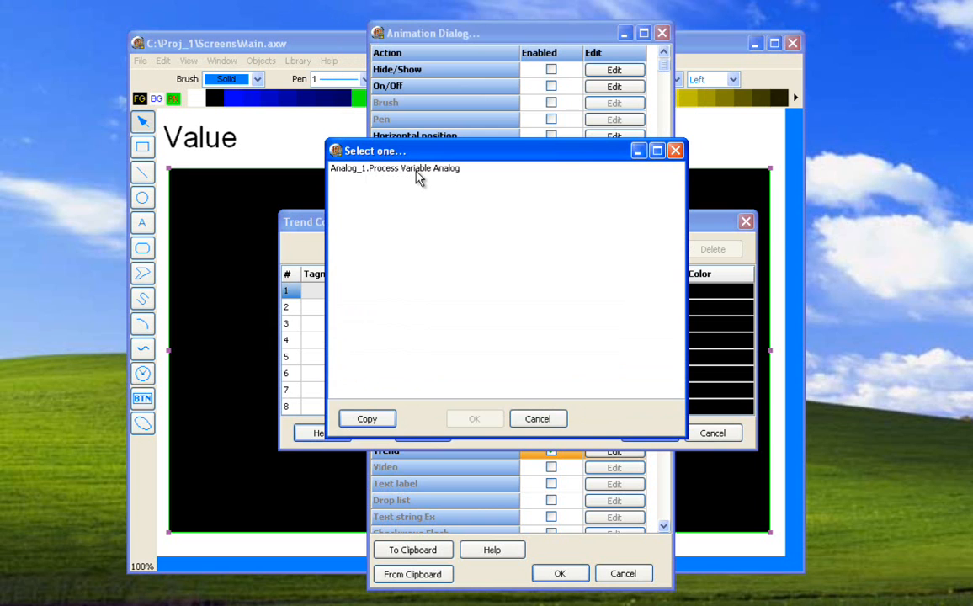
{"action": "left_click", "coordinate": [417, 170]}
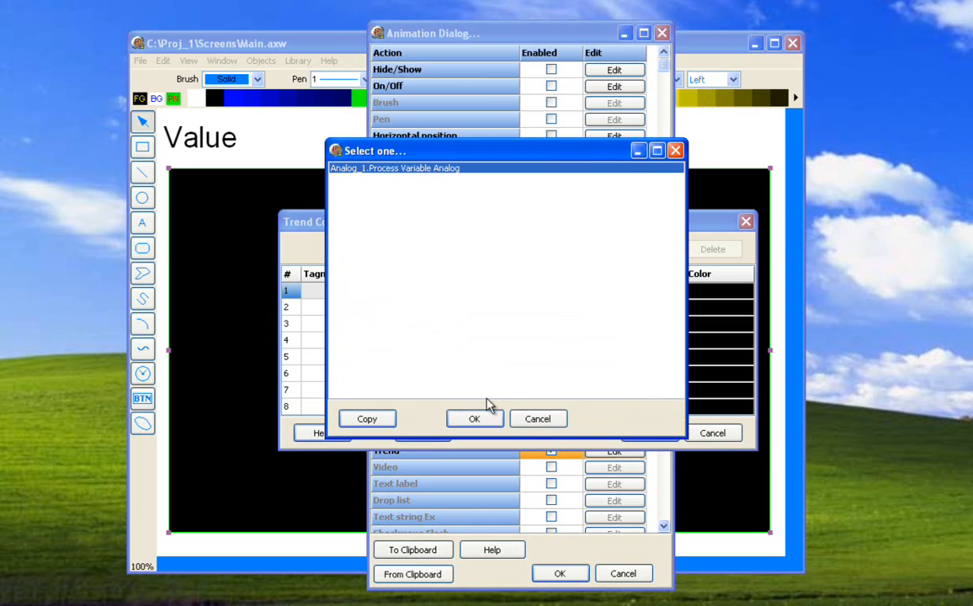
{"action": "left_click", "coordinate": [480, 419]}
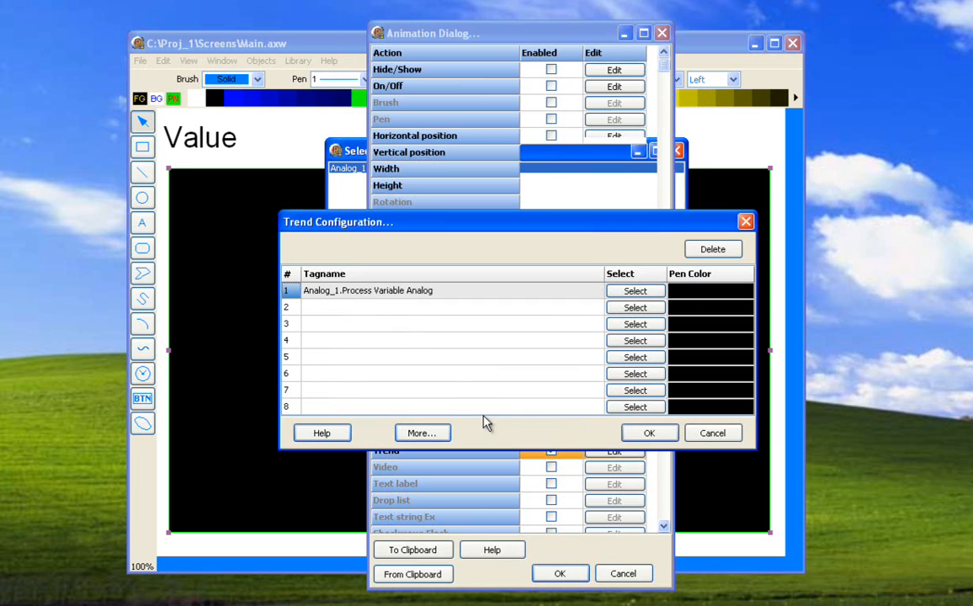
Set the pen 1 color to red and accept the trend and animation settings.
{"action": "left_click", "coordinate": [692, 298]}
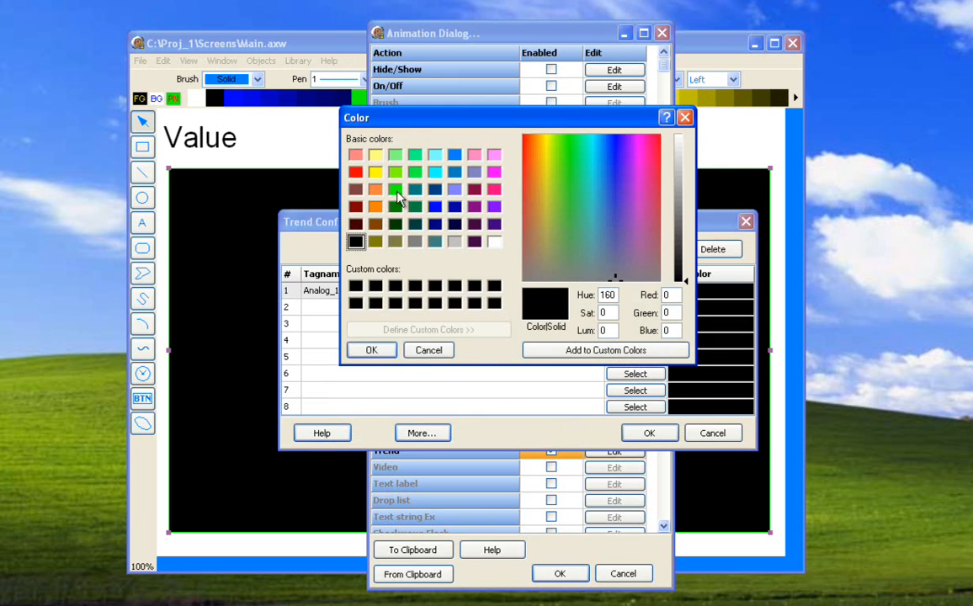
{"action": "left_click", "coordinate": [356, 173]}
{"action": "left_click", "coordinate": [375, 349]}
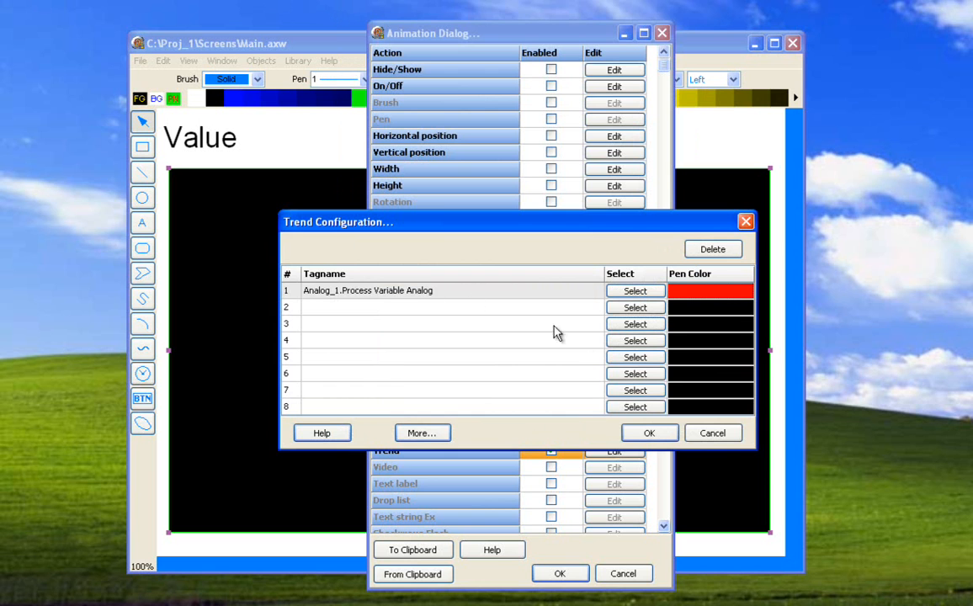
{"action": "left_click", "coordinate": [649, 435]}
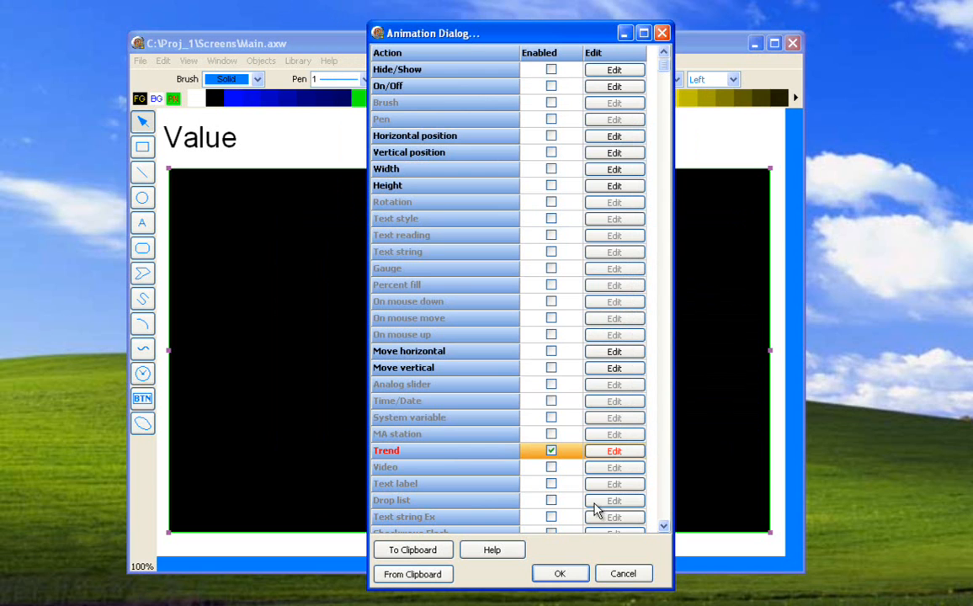
{"action": "left_click", "coordinate": [560, 574]}
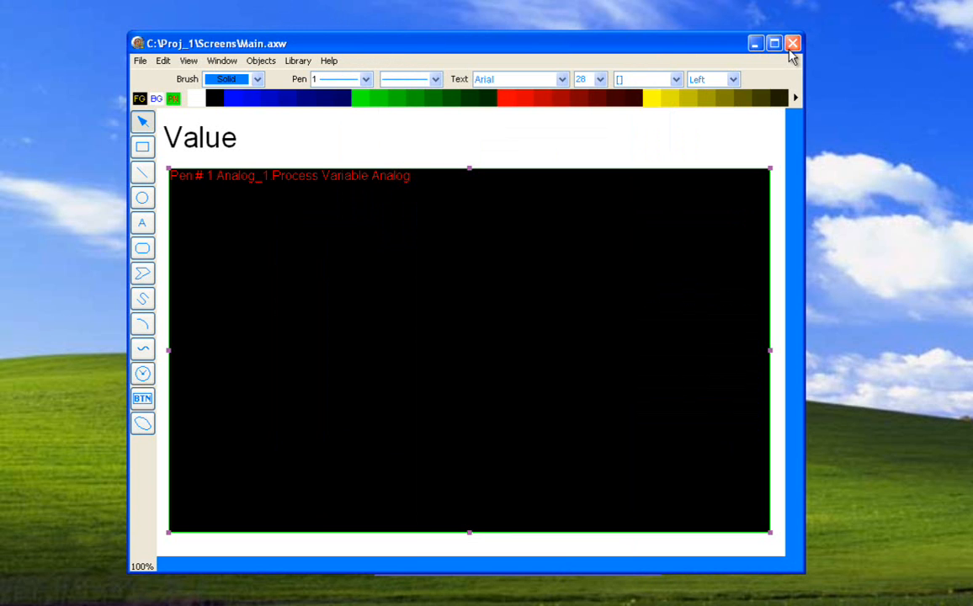
Save and close the Main screen, then save the project.
{"action": "left_click", "coordinate": [141, 62]}
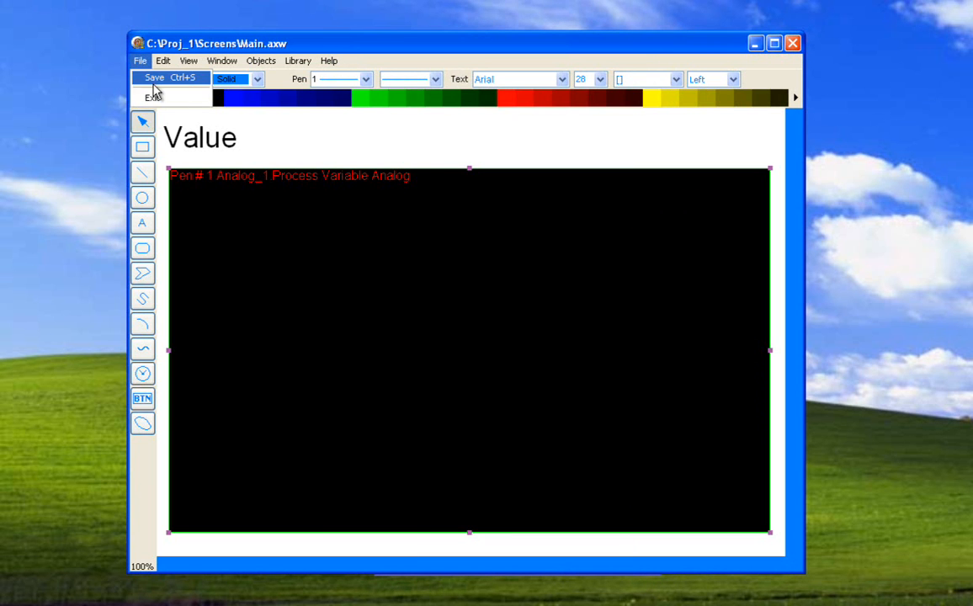
{"action": "left_click", "coordinate": [173, 80]}
{"action": "left_click", "coordinate": [793, 43]}
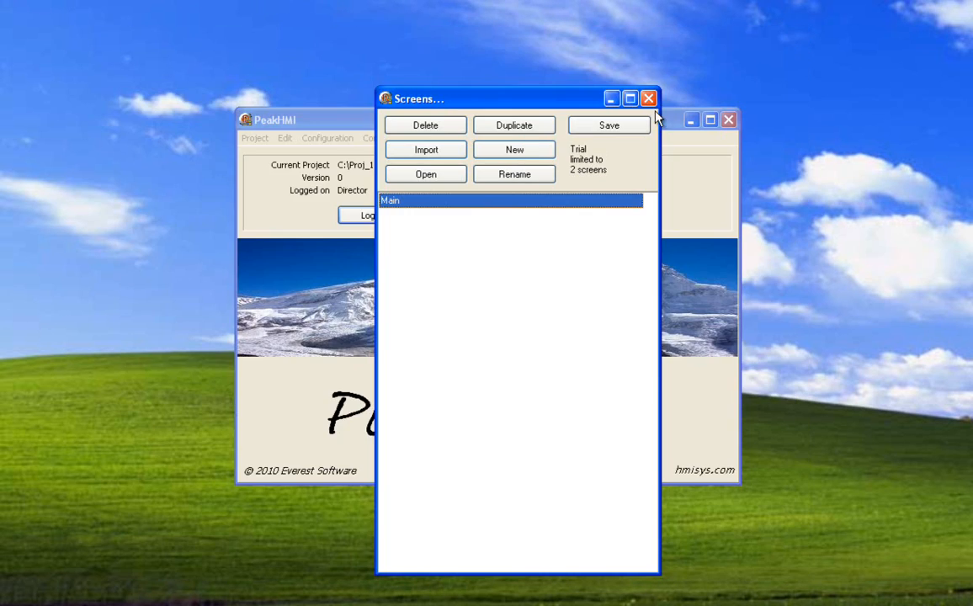
{"action": "left_click", "coordinate": [650, 100]}
{"action": "left_click", "coordinate": [267, 146]}
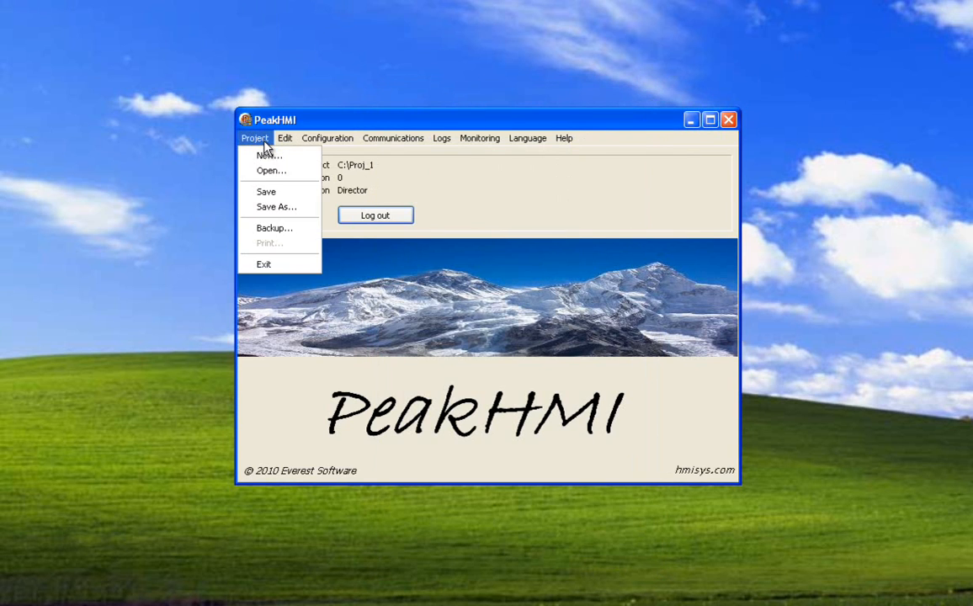
{"action": "left_click", "coordinate": [264, 191]}
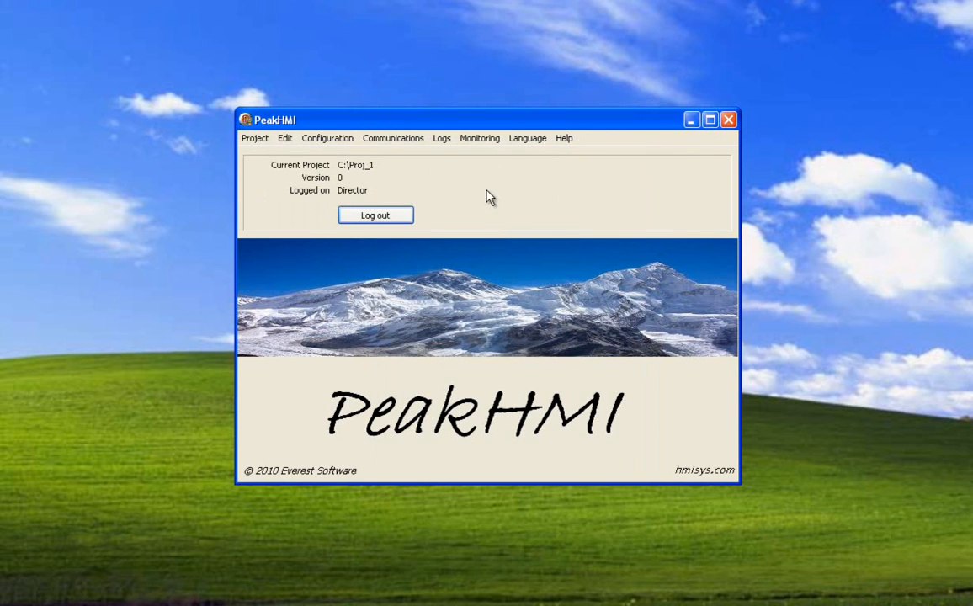
Start monitoring and move the runtime trend window higher on the desktop.
{"action": "left_click", "coordinate": [484, 140]}
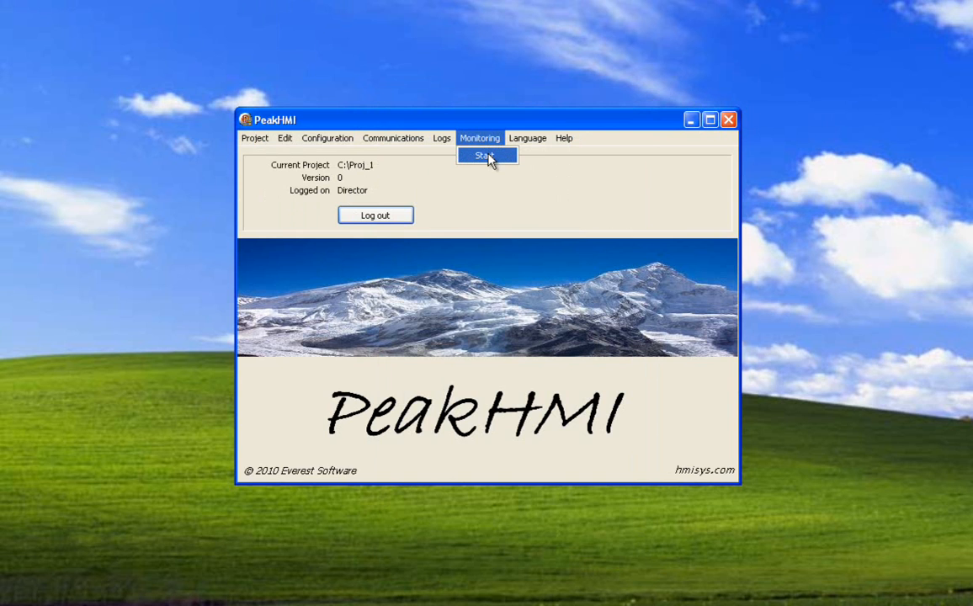
{"action": "left_click", "coordinate": [486, 157]}
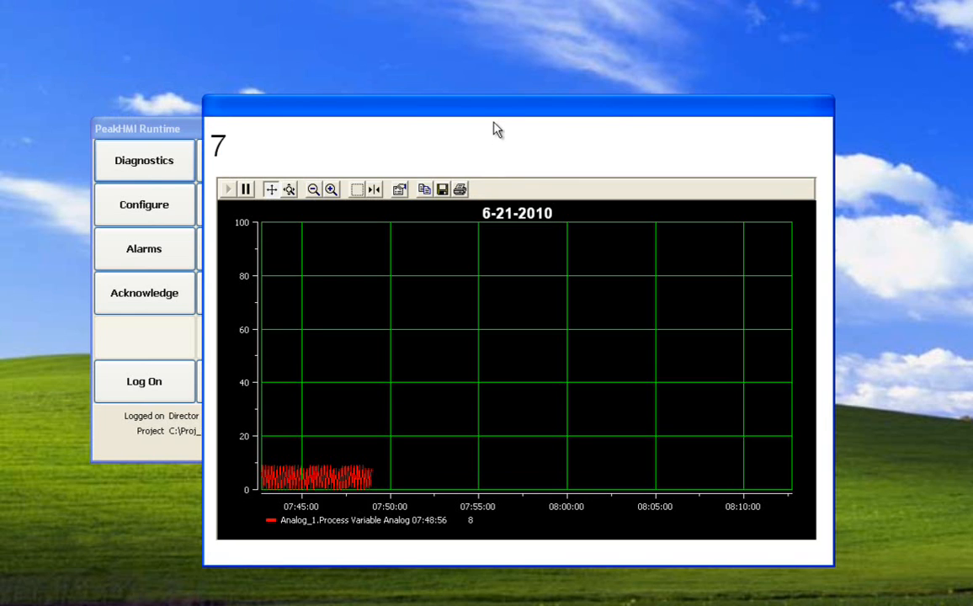
{"action": "left_click_drag", "start_coordinate": [495, 118], "coordinate": [480, 62]}
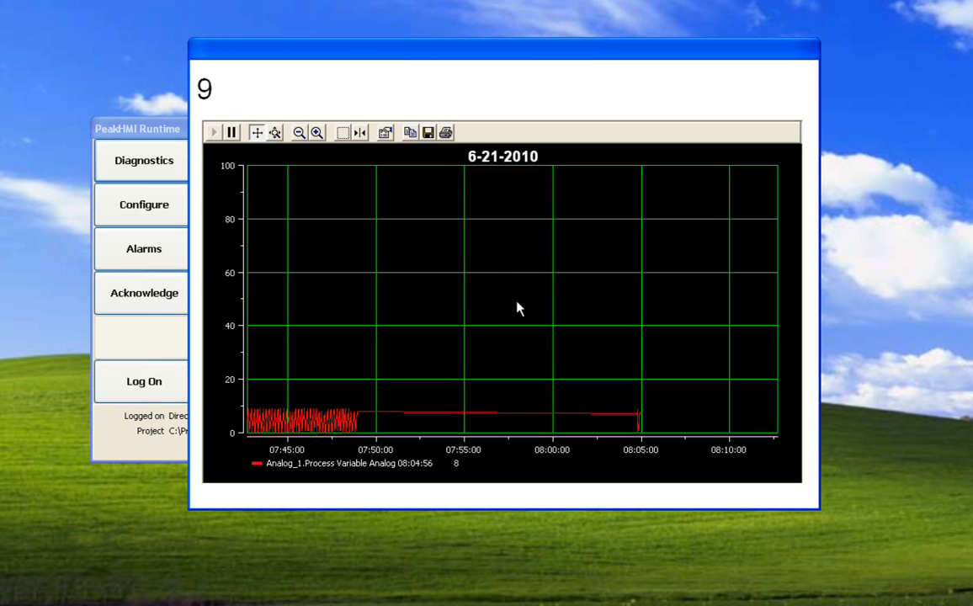
Set the span of the runtime trend's Y-Axis 1 to 10 in the plot settings and close them.
{"action": "right_click", "coordinate": [517, 257]}
{"action": "left_click", "coordinate": [536, 259]}
{"action": "left_click_drag", "start_coordinate": [453, 225], "coordinate": [445, 198]}
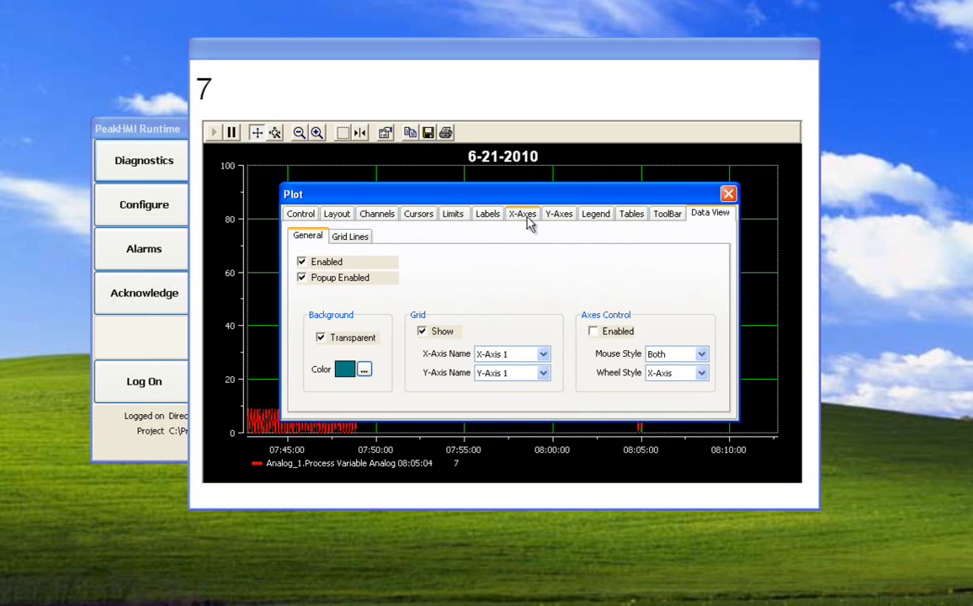
{"action": "left_click", "coordinate": [559, 215]}
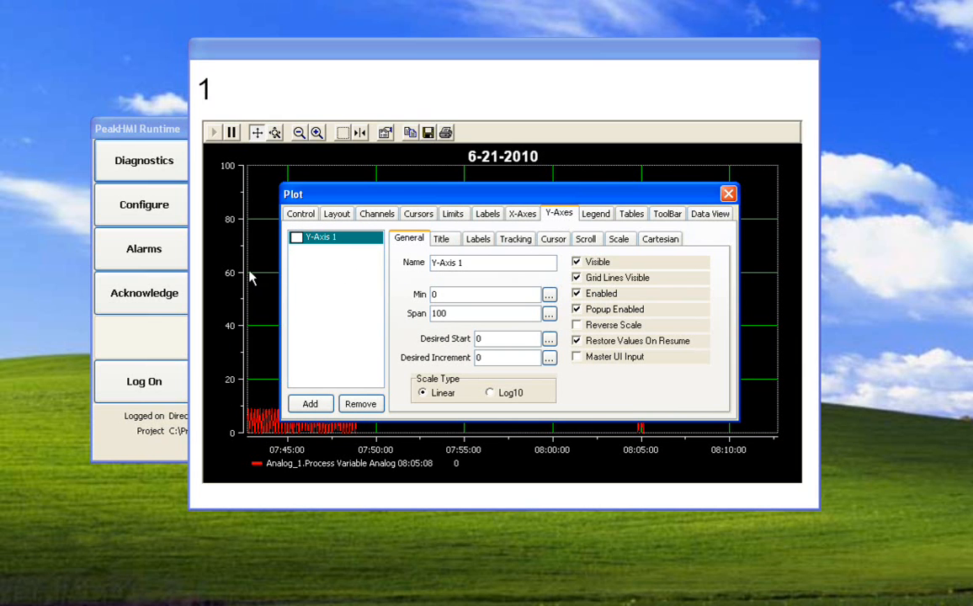
{"action": "double_click", "coordinate": [452, 314]}
{"action": "type", "text": "10"}
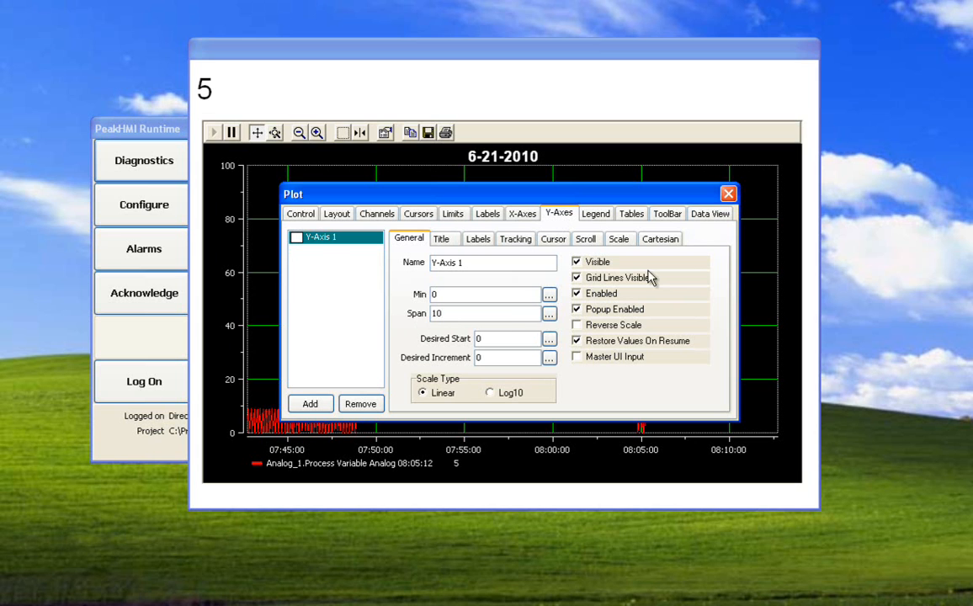
{"action": "left_click", "coordinate": [728, 194]}
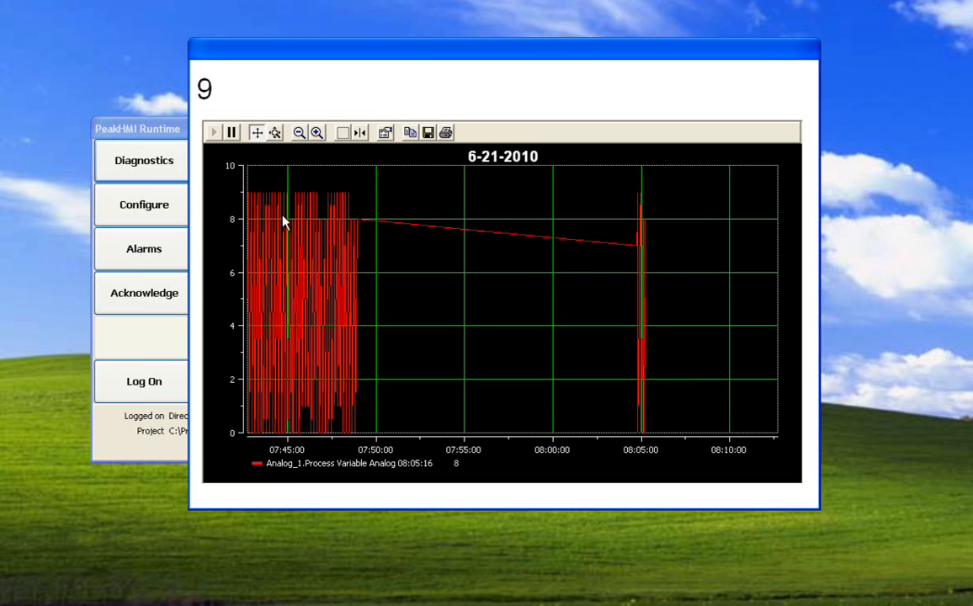
Scroll the trend back in time until the time axis starts near 07:35, and shift the value axis to begin slightly below zero.
{"action": "left_click", "coordinate": [258, 137]}
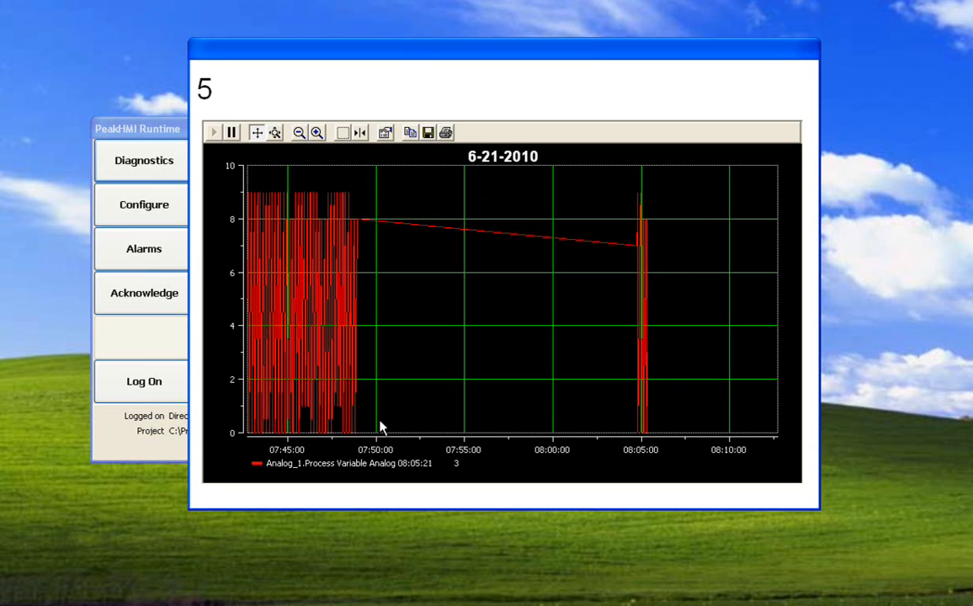
{"action": "left_click_drag", "start_coordinate": [362, 453], "coordinate": [490, 452]}
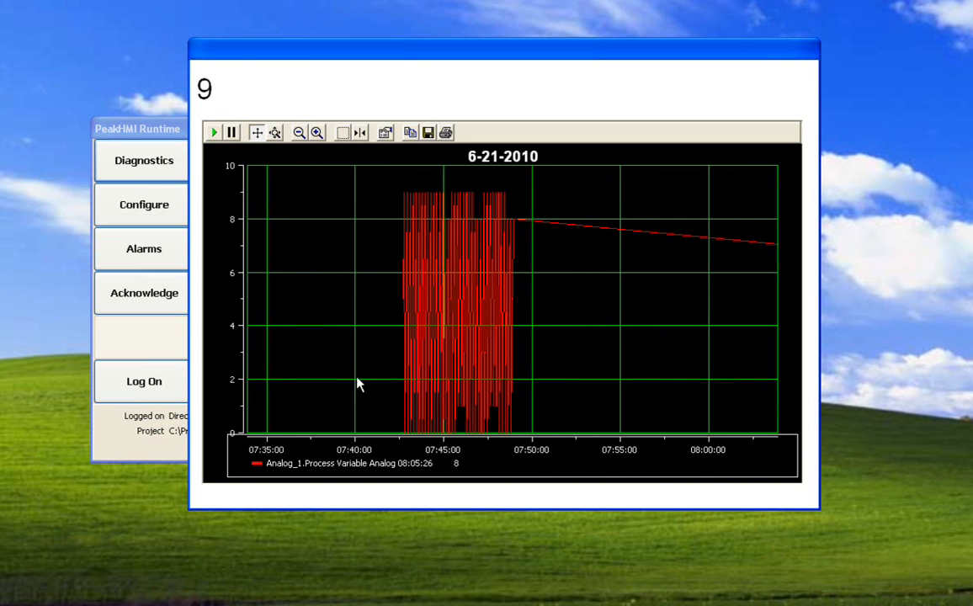
{"action": "left_click_drag", "start_coordinate": [235, 308], "coordinate": [224, 294]}
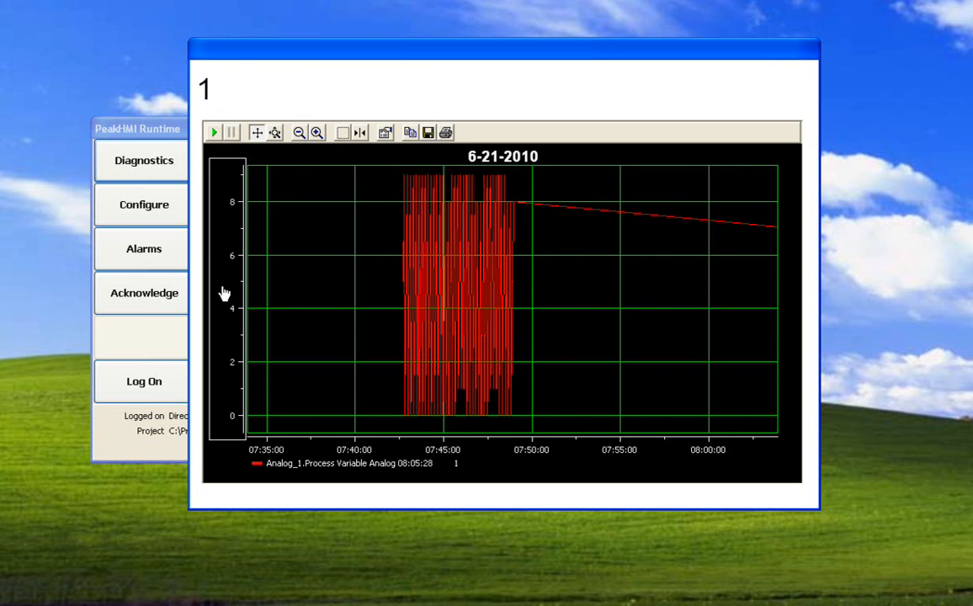
Stretch and scroll the trend's time axis until it spans about 07:42 to 07:50.
{"action": "left_click", "coordinate": [274, 140]}
{"action": "left_click", "coordinate": [275, 133]}
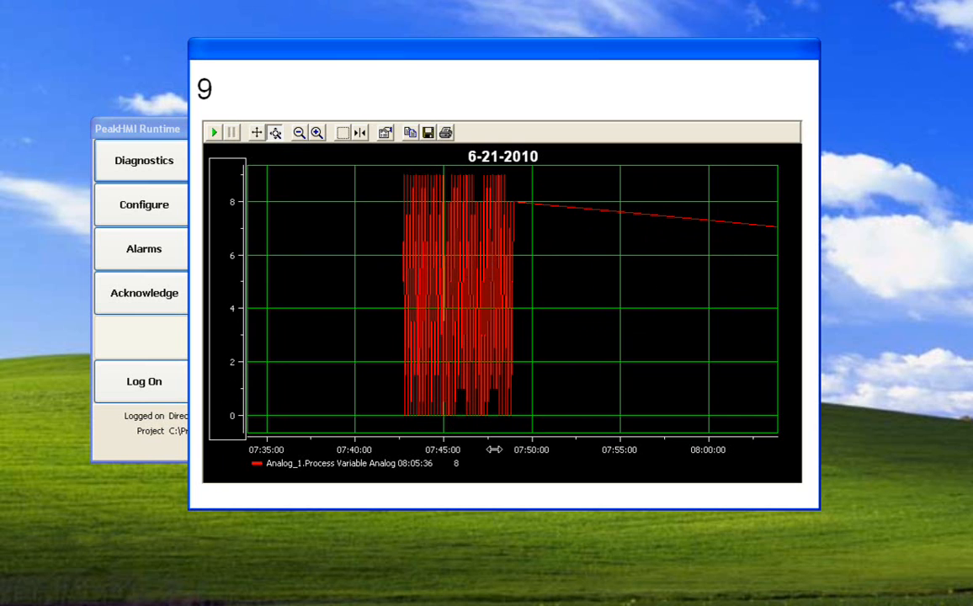
{"action": "left_click_drag", "start_coordinate": [482, 446], "coordinate": [572, 454]}
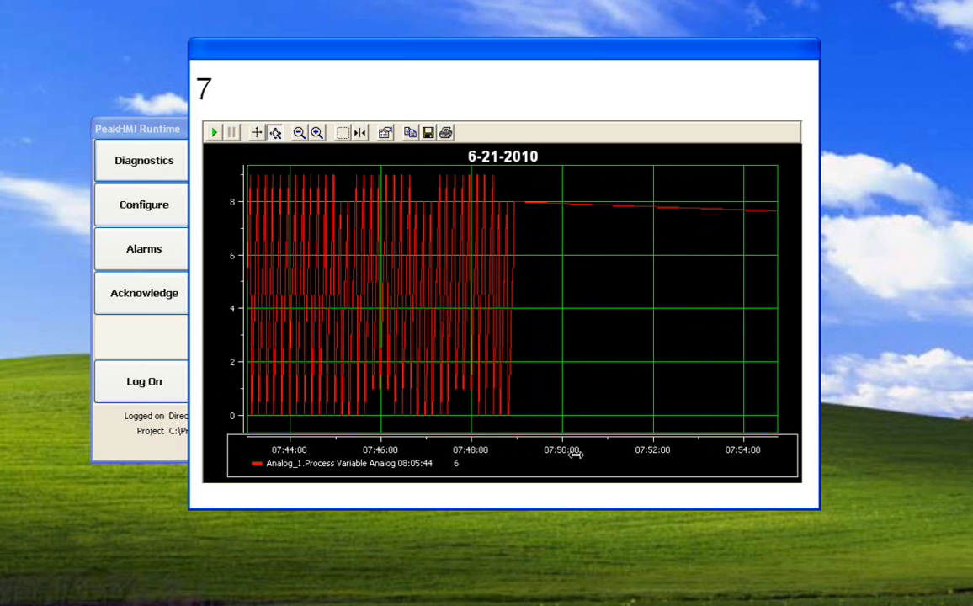
{"action": "left_click", "coordinate": [263, 133]}
{"action": "left_click_drag", "start_coordinate": [381, 454], "coordinate": [513, 461]}
{"action": "left_click", "coordinate": [275, 133]}
{"action": "left_click_drag", "start_coordinate": [463, 451], "coordinate": [641, 448]}
{"action": "left_click_drag", "start_coordinate": [480, 452], "coordinate": [590, 452]}
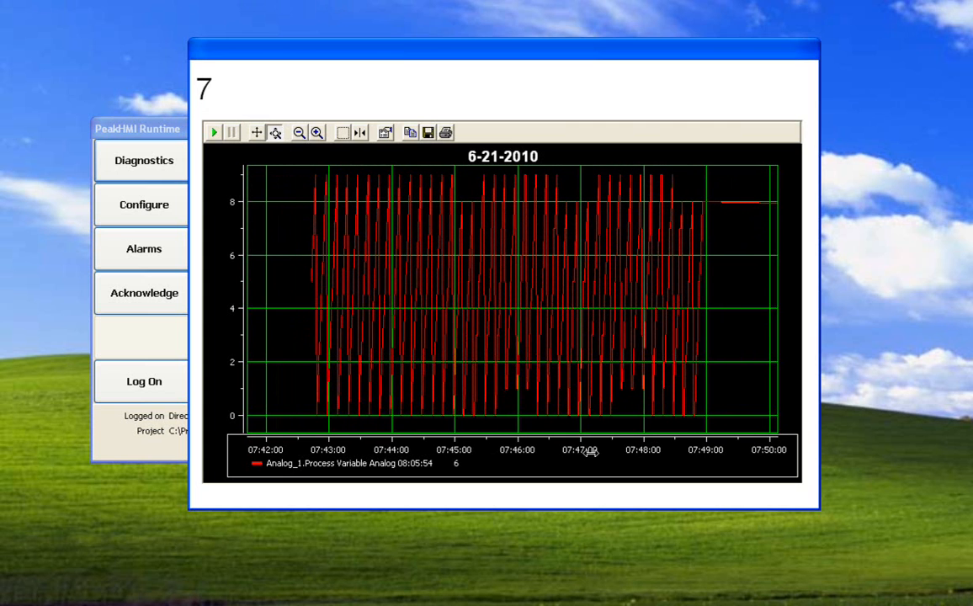
Zoom the whole plot in and back out, and resume the live trend.
{"action": "left_click", "coordinate": [318, 135]}
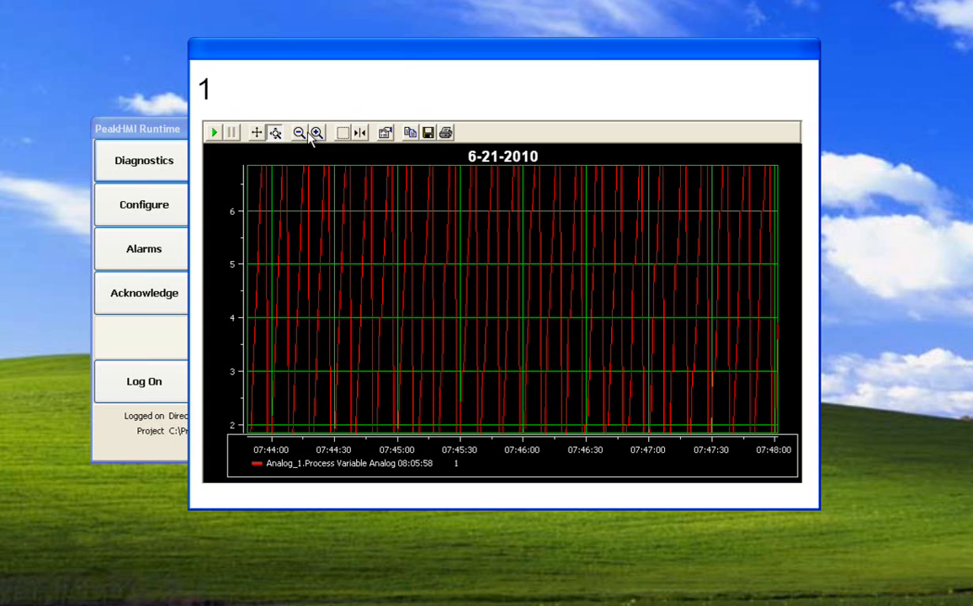
{"action": "left_click", "coordinate": [300, 133]}
{"action": "left_click", "coordinate": [300, 134]}
{"action": "left_click", "coordinate": [318, 136]}
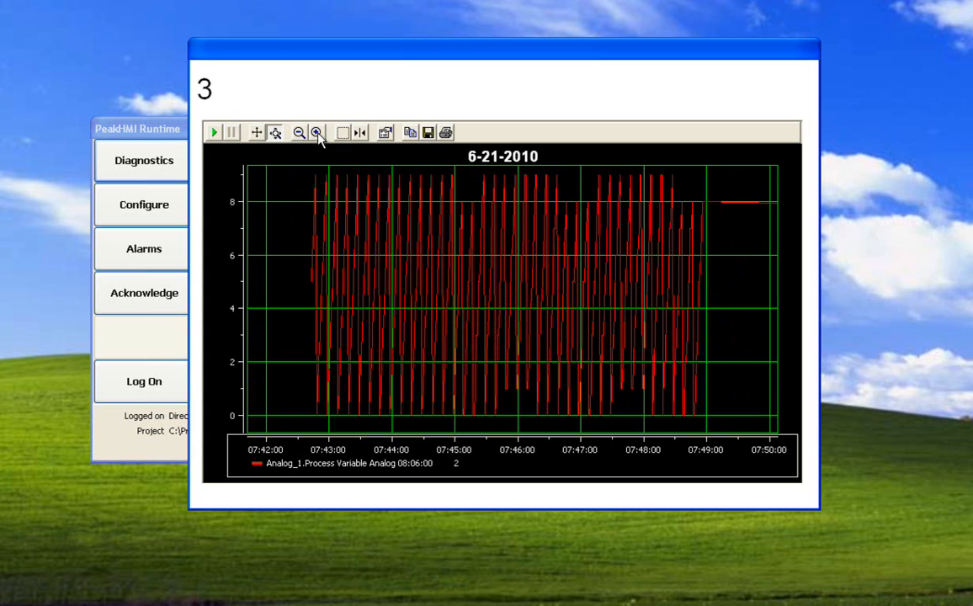
{"action": "left_click", "coordinate": [216, 133]}
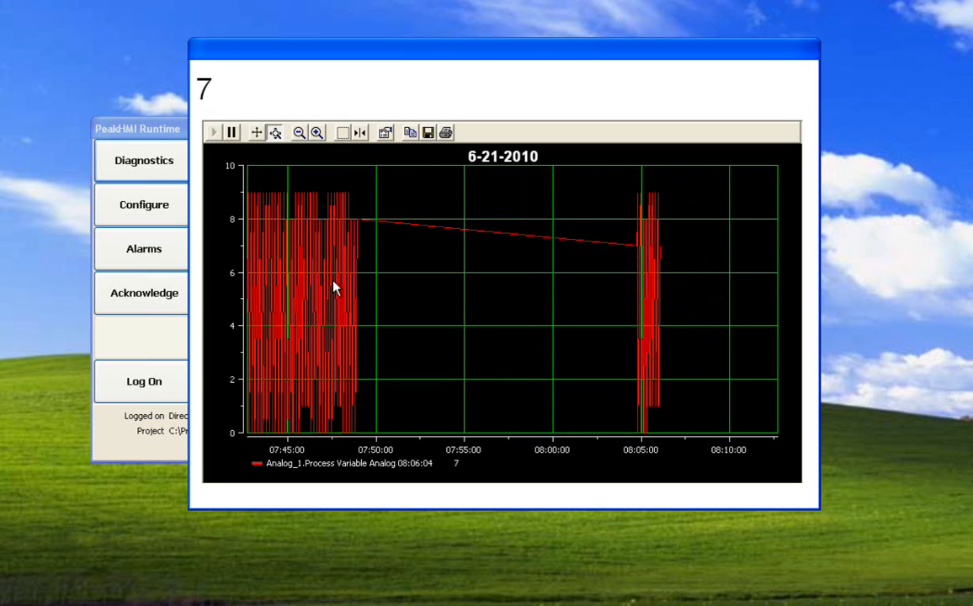
Examine the plot's toolbar, layout and general control settings, and close them without changes.
{"action": "right_click", "coordinate": [382, 287]}
{"action": "left_click", "coordinate": [393, 296]}
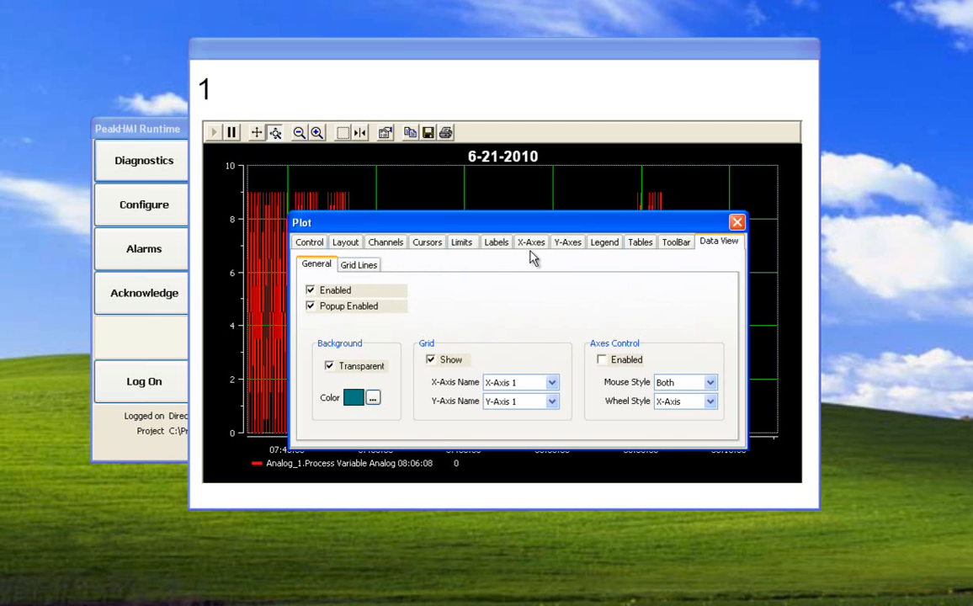
{"action": "left_click", "coordinate": [640, 242]}
{"action": "left_click", "coordinate": [676, 242]}
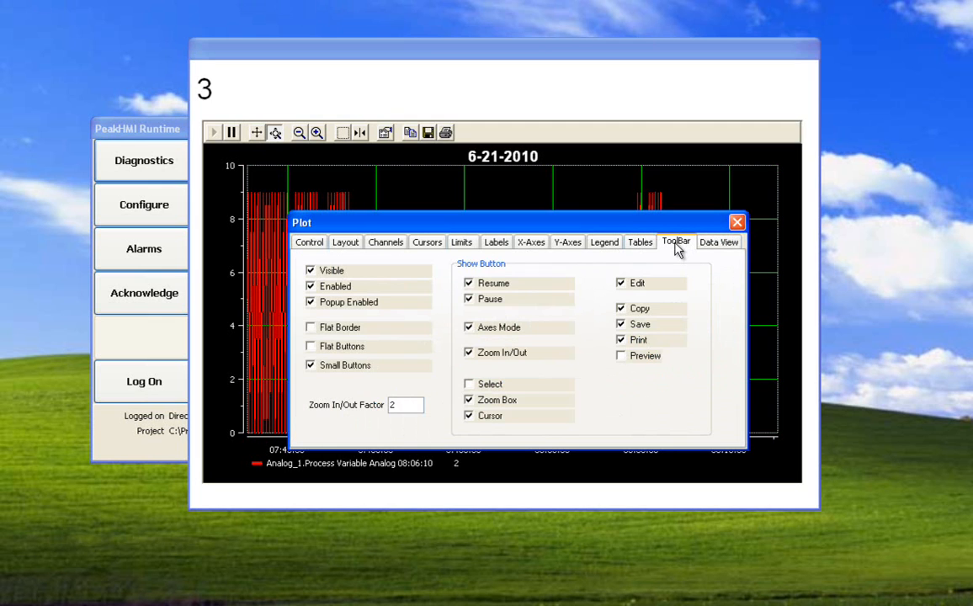
{"action": "left_click", "coordinate": [378, 244]}
{"action": "left_click", "coordinate": [344, 245]}
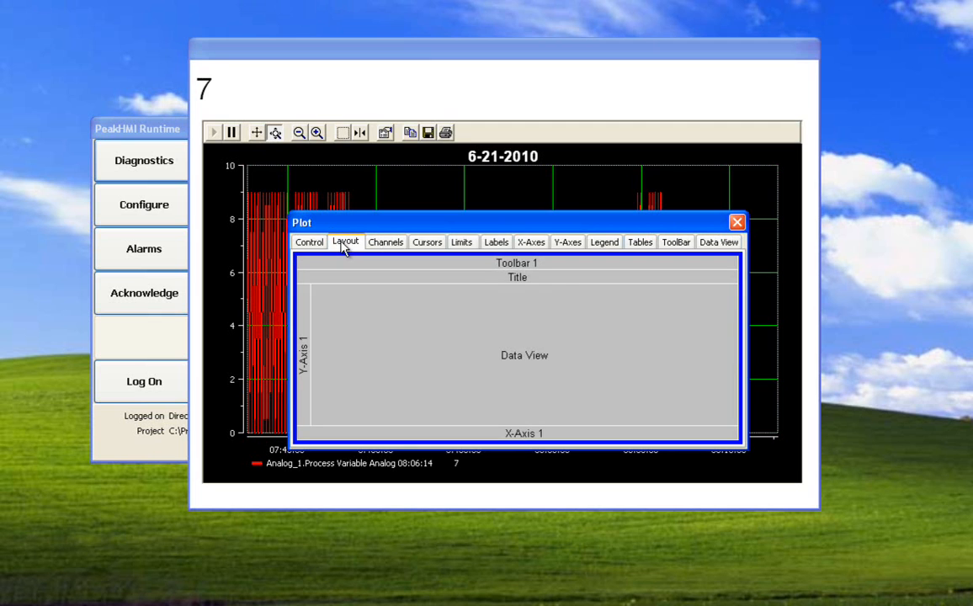
{"action": "left_click", "coordinate": [315, 245]}
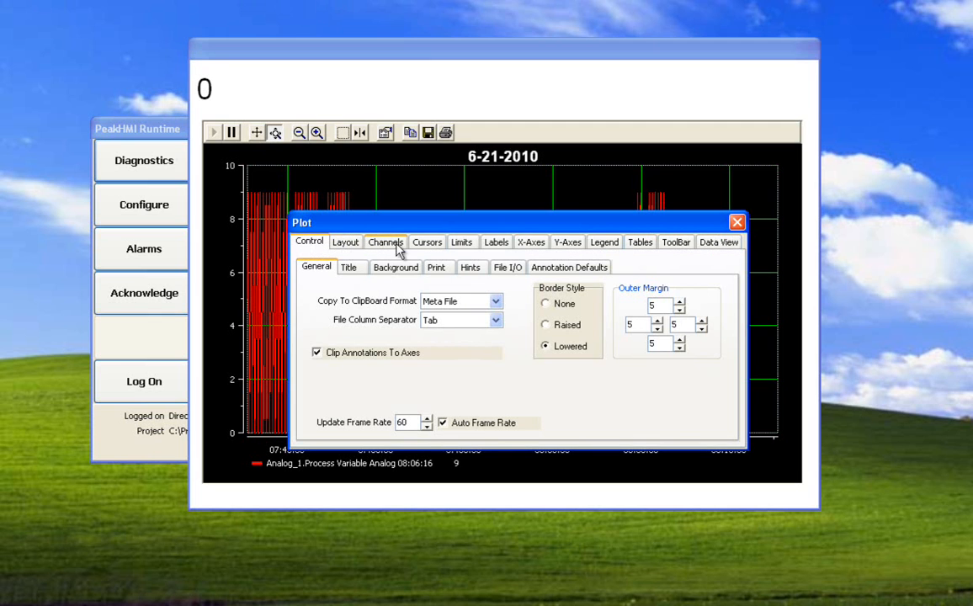
{"action": "left_click", "coordinate": [738, 224]}
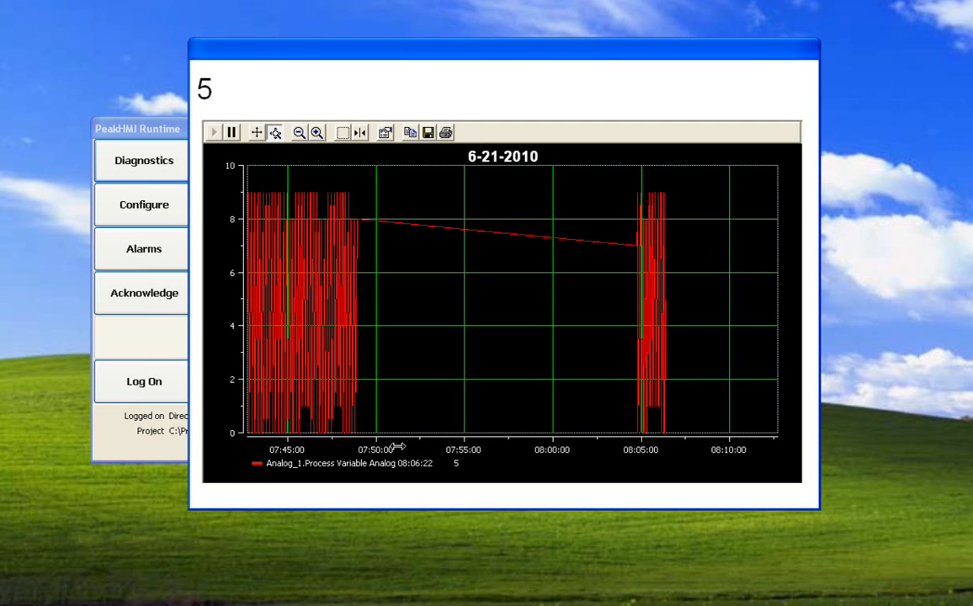
Stop runtime monitoring and return to the project window.
{"action": "mouse_move", "coordinate": [399, 447]}
{"action": "left_mouse_down"}
{"action": "mouse_move", "coordinate": [442, 448]}
{"action": "mouse_move", "coordinate": [386, 445]}
{"action": "left_mouse_up"}
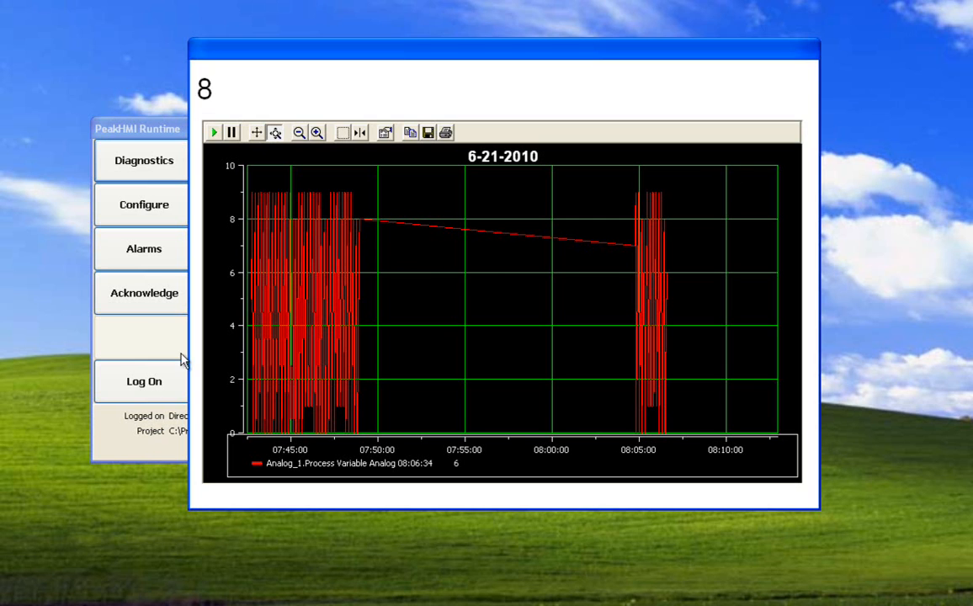
{"action": "left_click", "coordinate": [165, 449]}
{"action": "left_click", "coordinate": [347, 387]}
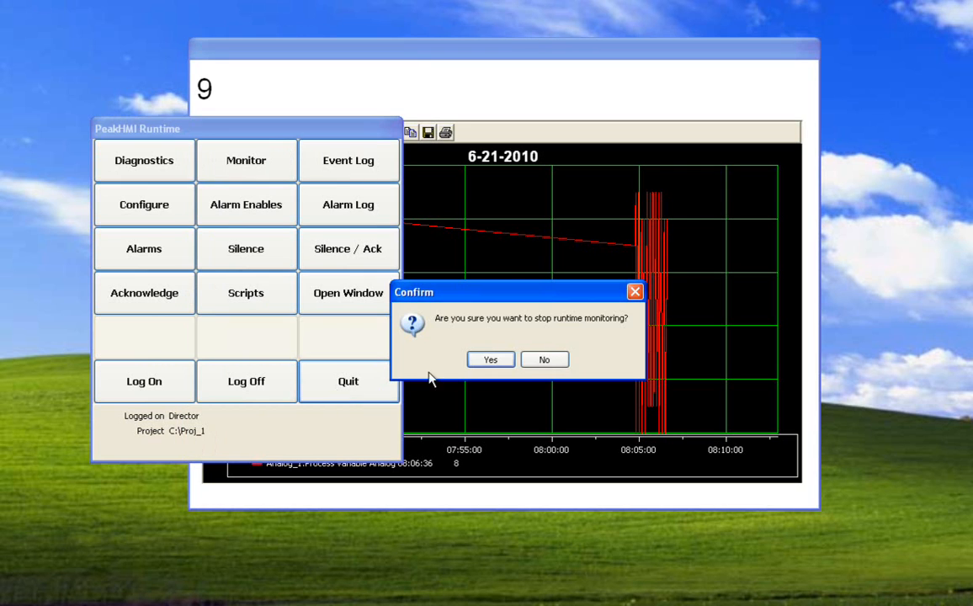
{"action": "left_click", "coordinate": [505, 362]}
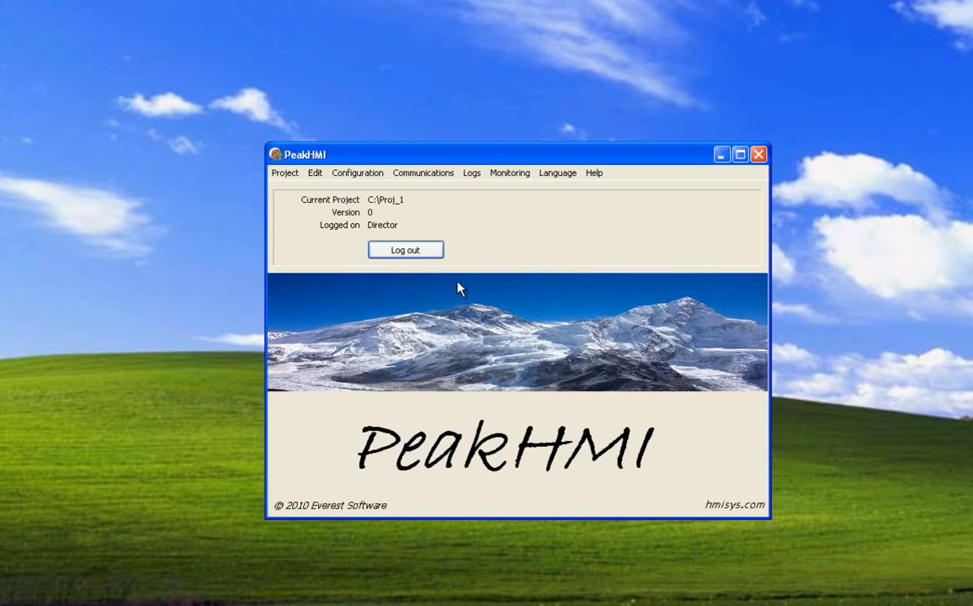
Open the Main screen for editing and open the Trend animation configuration of its trend object.
{"action": "left_click", "coordinate": [357, 173]}
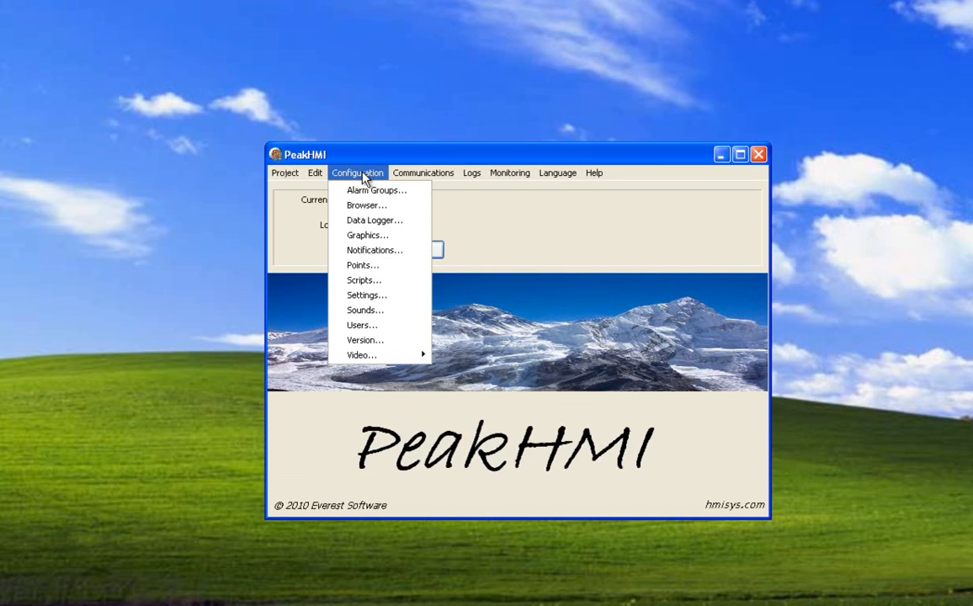
{"action": "left_click", "coordinate": [373, 237]}
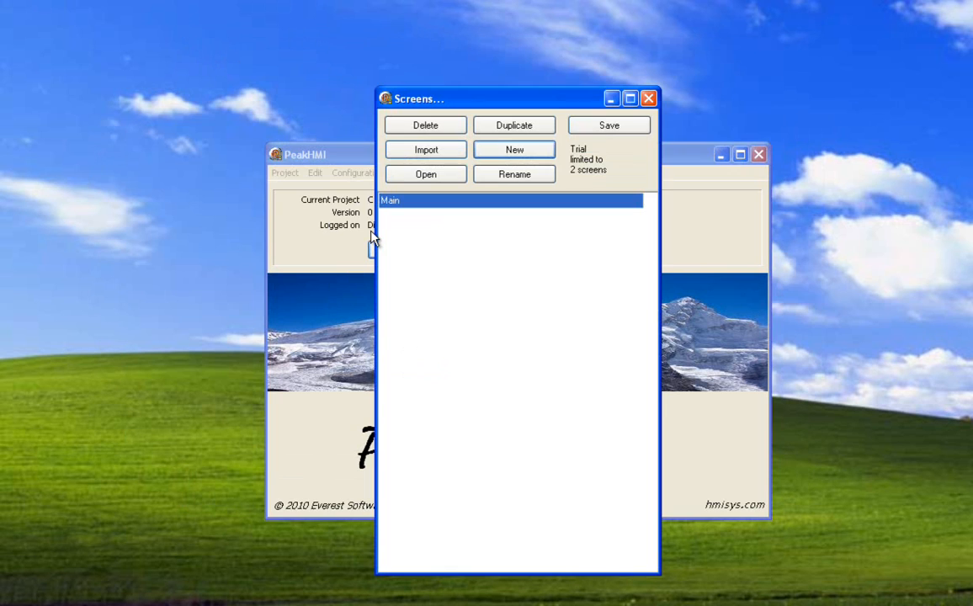
{"action": "double_click", "coordinate": [424, 203]}
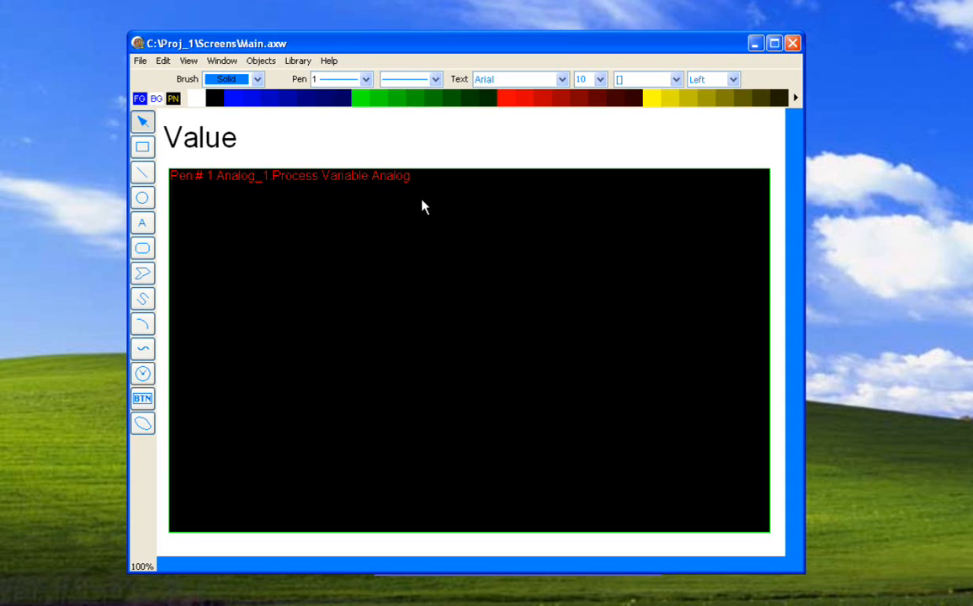
{"action": "double_click", "coordinate": [416, 249]}
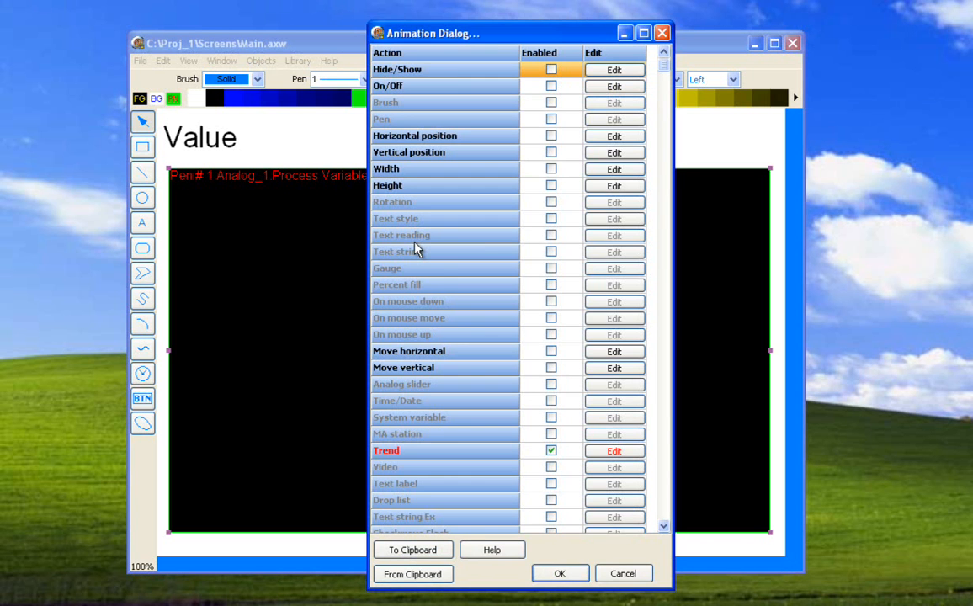
{"action": "left_click", "coordinate": [601, 451]}
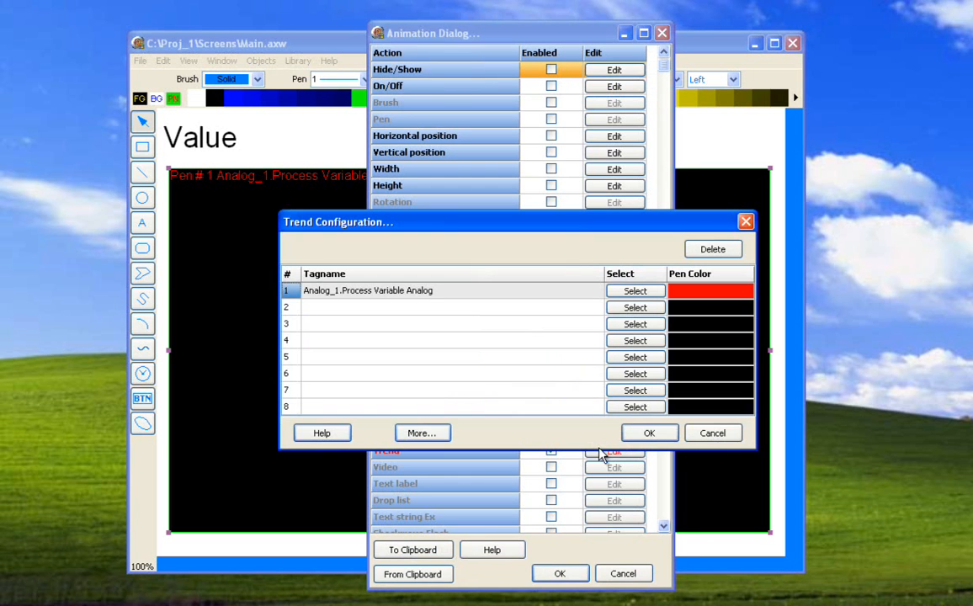
Examine the trend's additional options, from the title and legend through Display Seconds and the margins to Y-axis decimal points and Filename.
{"action": "left_click", "coordinate": [423, 433]}
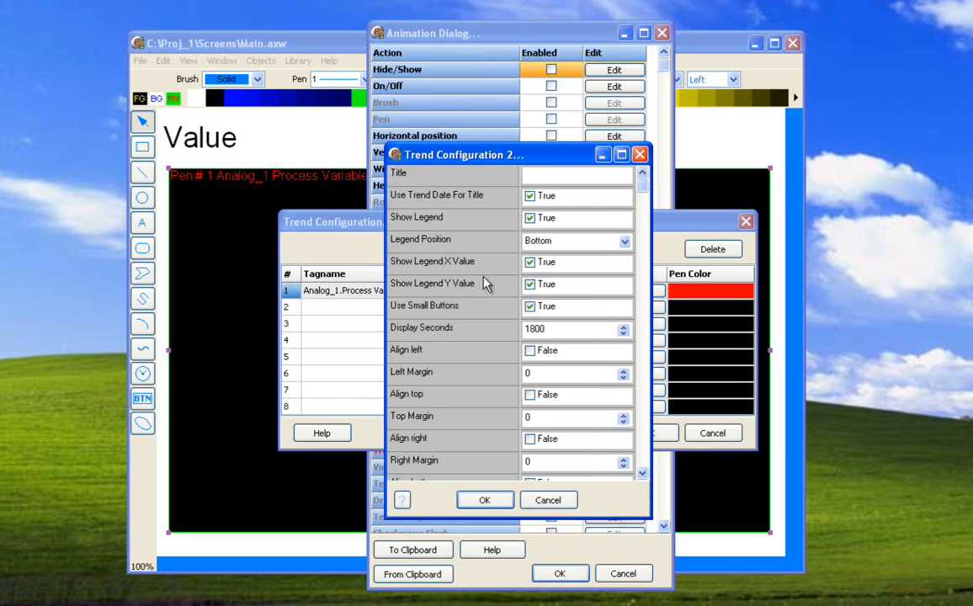
{"action": "left_click_drag", "start_coordinate": [485, 152], "coordinate": [483, 69]}
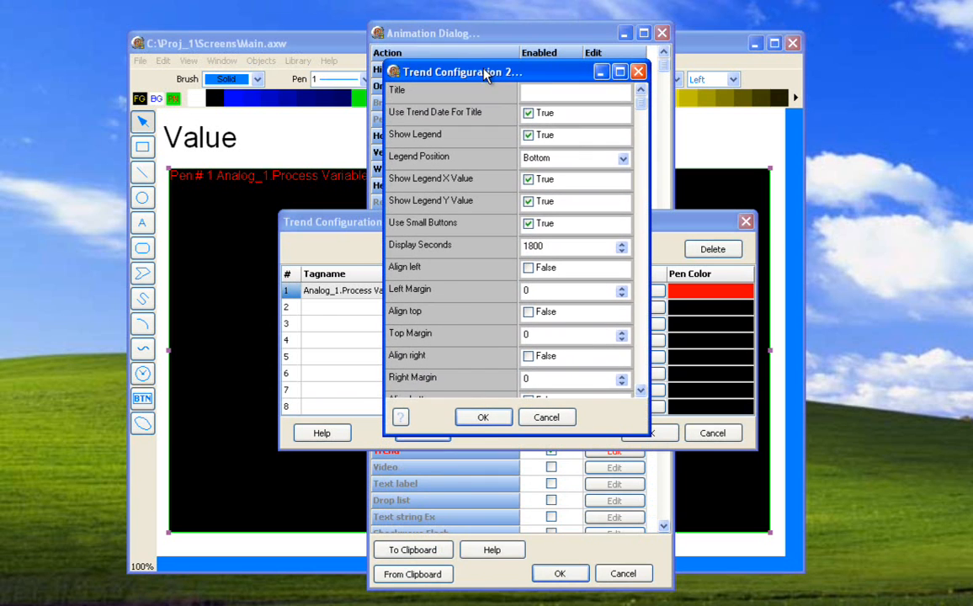
{"action": "left_click_drag", "start_coordinate": [493, 435], "coordinate": [487, 496]}
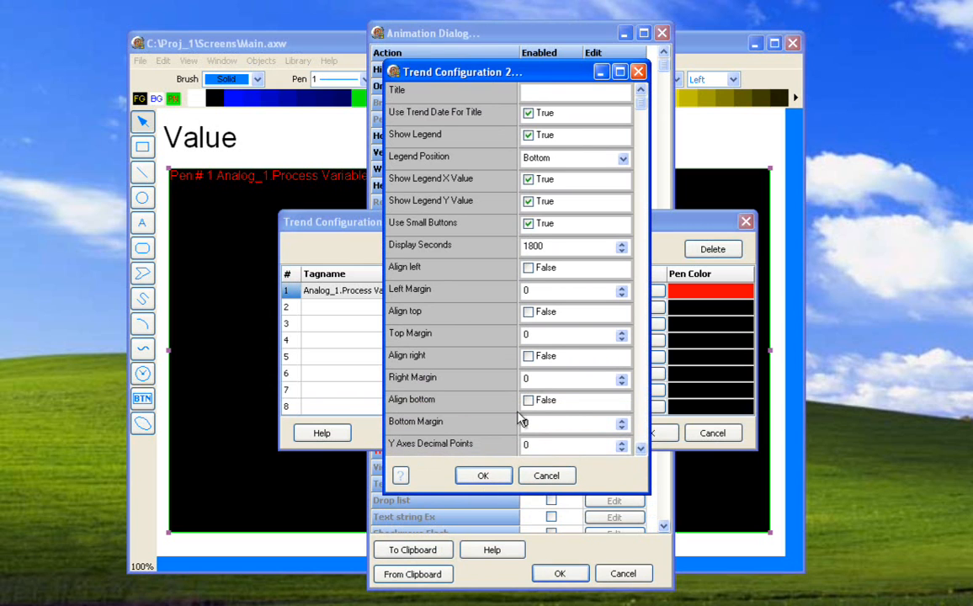
{"action": "left_click", "coordinate": [641, 449]}
{"action": "left_click", "coordinate": [641, 451]}
{"action": "left_click", "coordinate": [568, 451]}
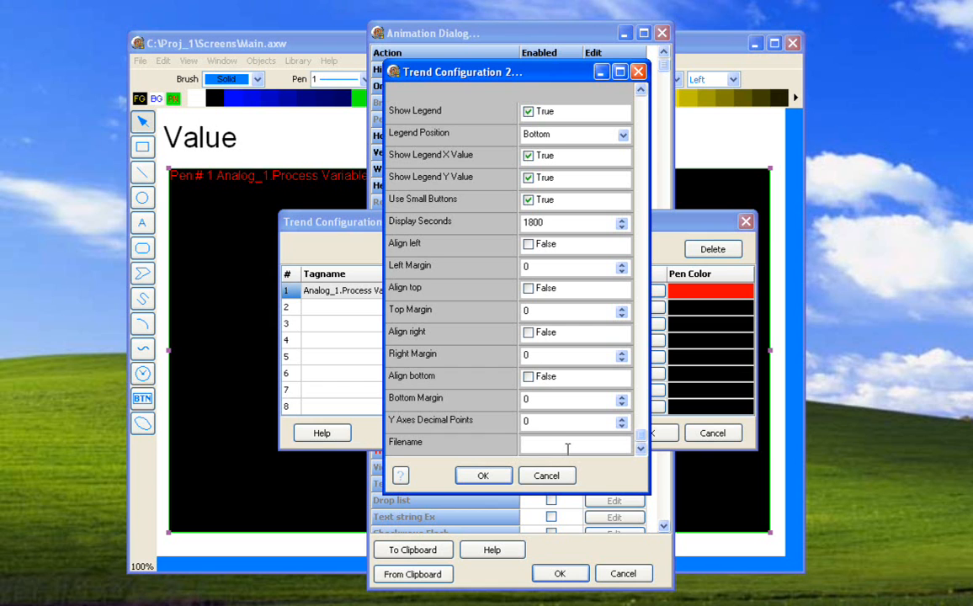
{"action": "left_click", "coordinate": [641, 94]}
{"action": "left_click", "coordinate": [640, 93]}
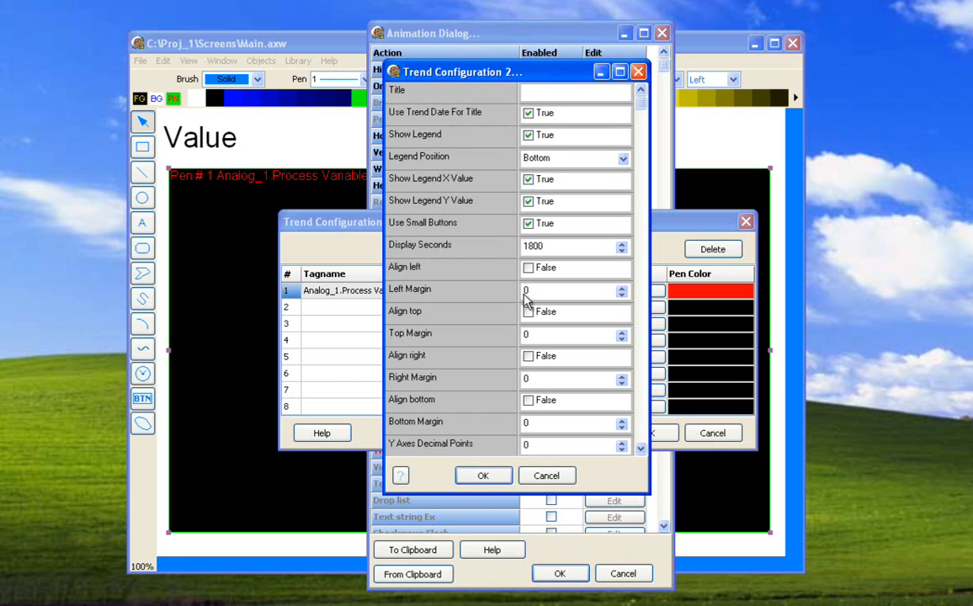
{"action": "left_click", "coordinate": [588, 248]}
Accept the additional trend options, the trend configuration and the object's animation settings.
{"action": "left_click", "coordinate": [503, 480]}
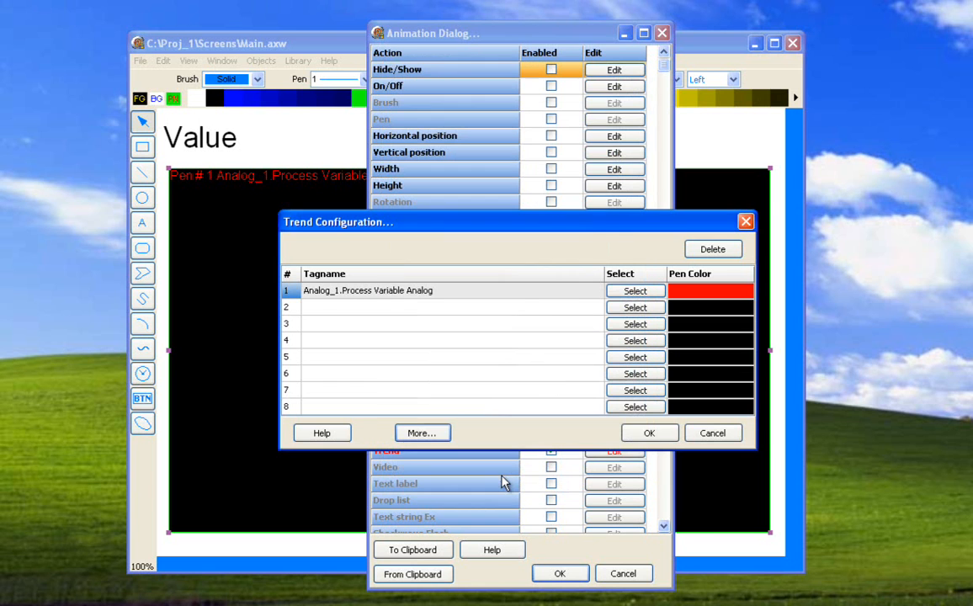
{"action": "left_click", "coordinate": [644, 435]}
{"action": "left_click", "coordinate": [576, 572]}
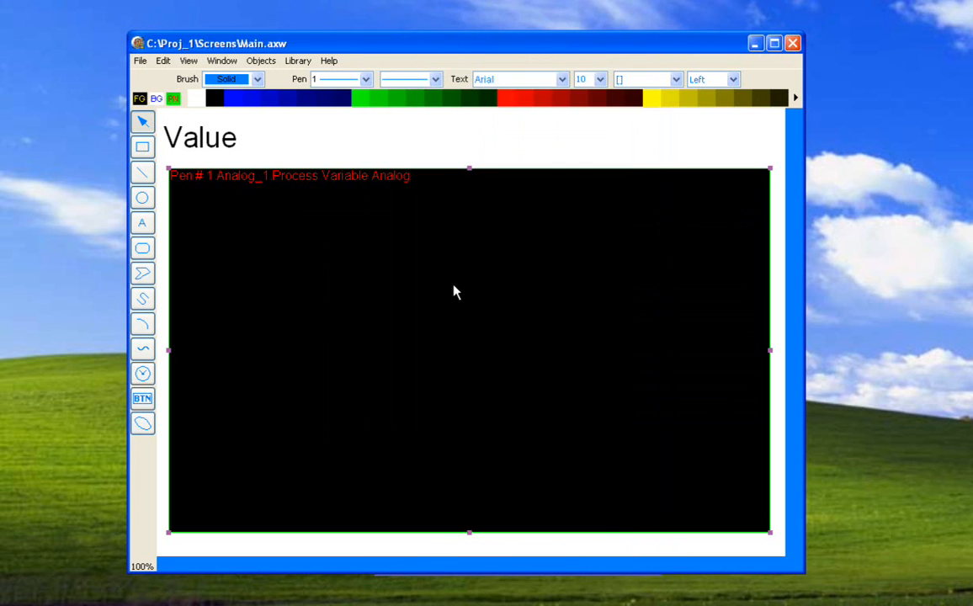
Exit the Main screen editor, close the screens list and bring up the project commands.
{"action": "left_click", "coordinate": [140, 61]}
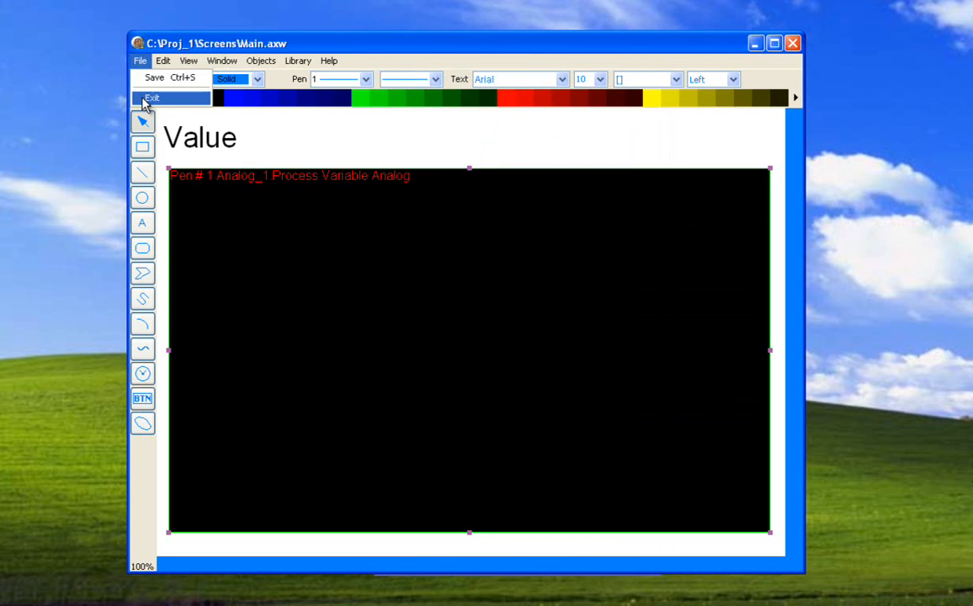
{"action": "left_click", "coordinate": [148, 100]}
{"action": "left_click", "coordinate": [500, 357]}
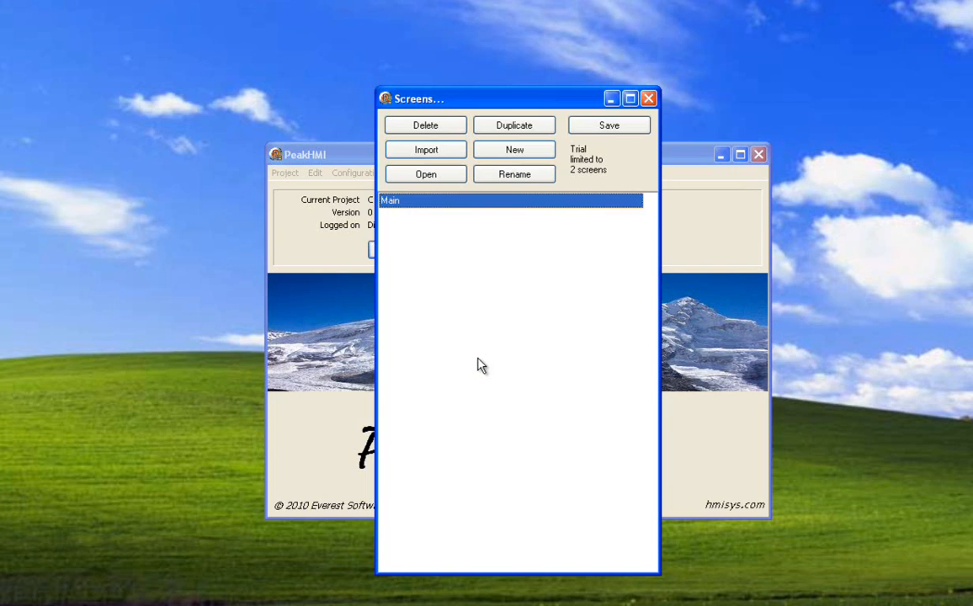
{"action": "left_click", "coordinate": [648, 98]}
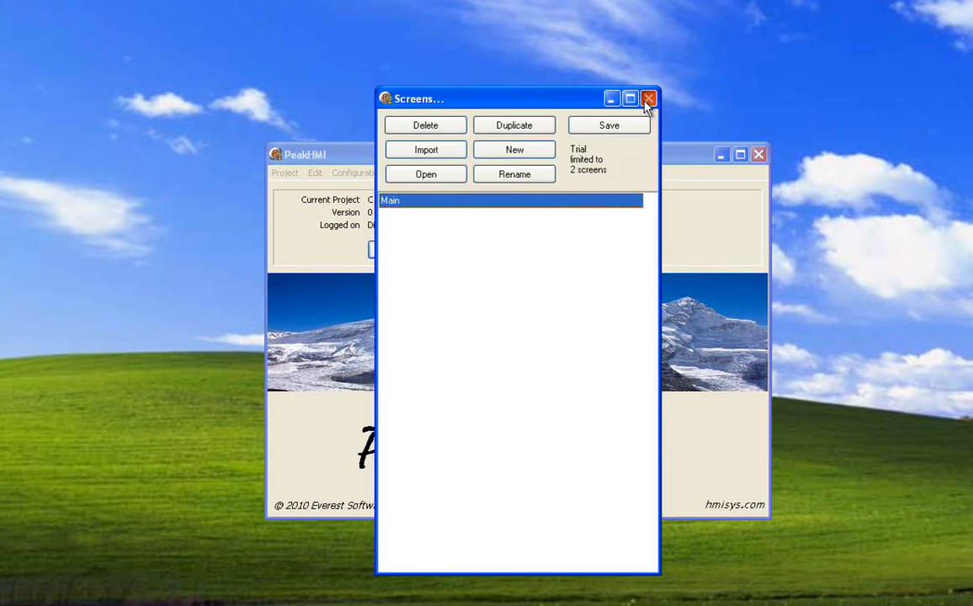
{"action": "left_click", "coordinate": [650, 98]}
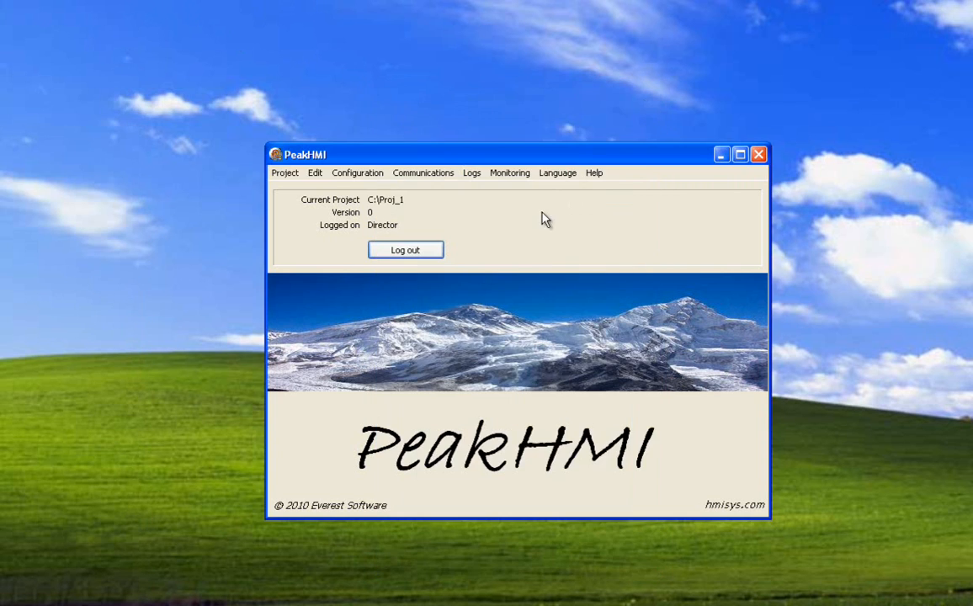
{"action": "left_click", "coordinate": [294, 179]}
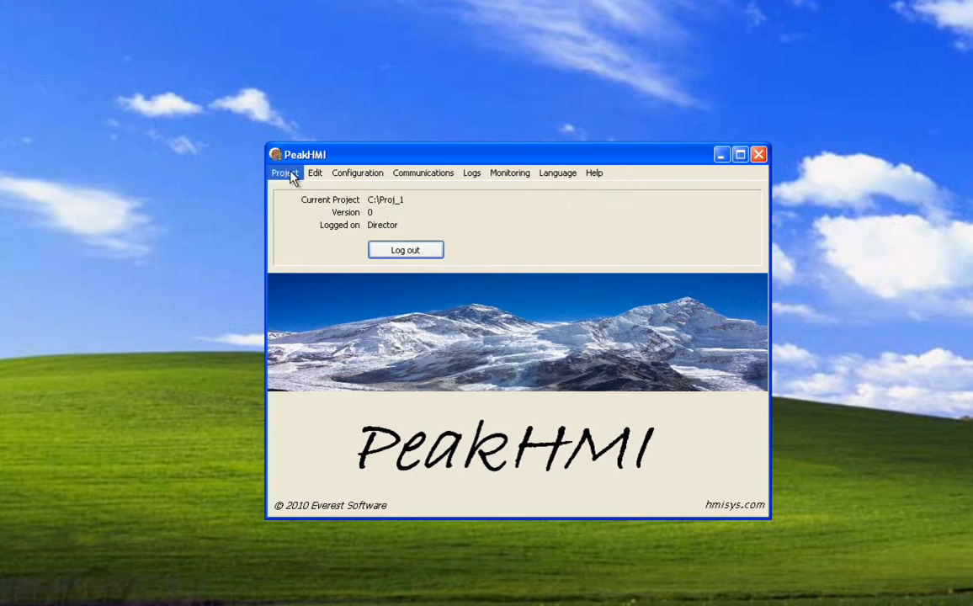